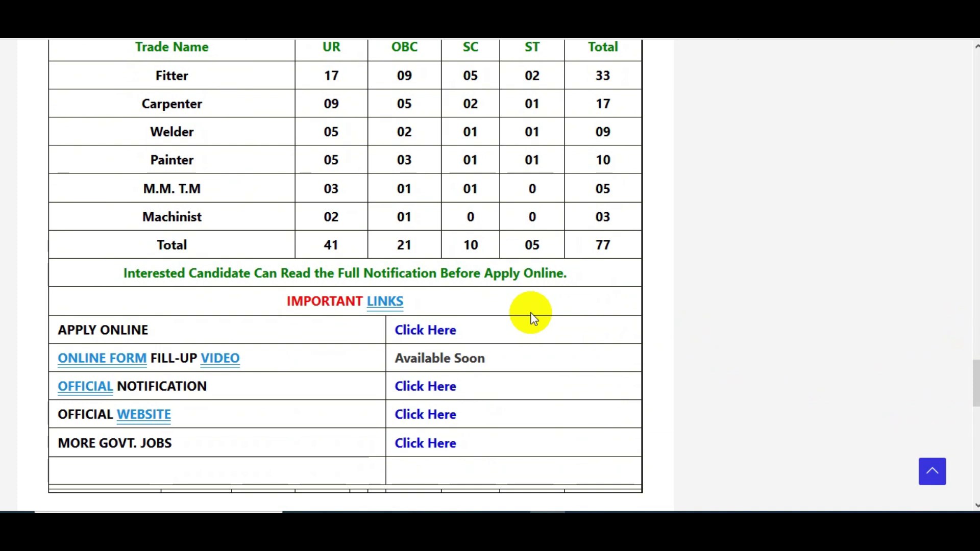
Step: Follow the APPLY ONLINE 'Click Here' link to the RRC Jaipur apprentice application site
left_click(422, 329)
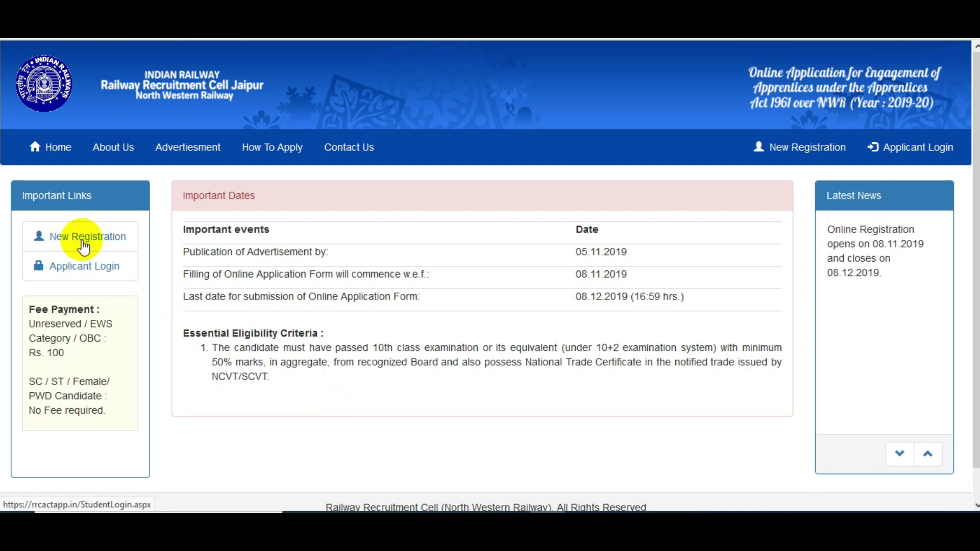
Step: Open the New Registration form from the Important Links box
left_click(86, 240)
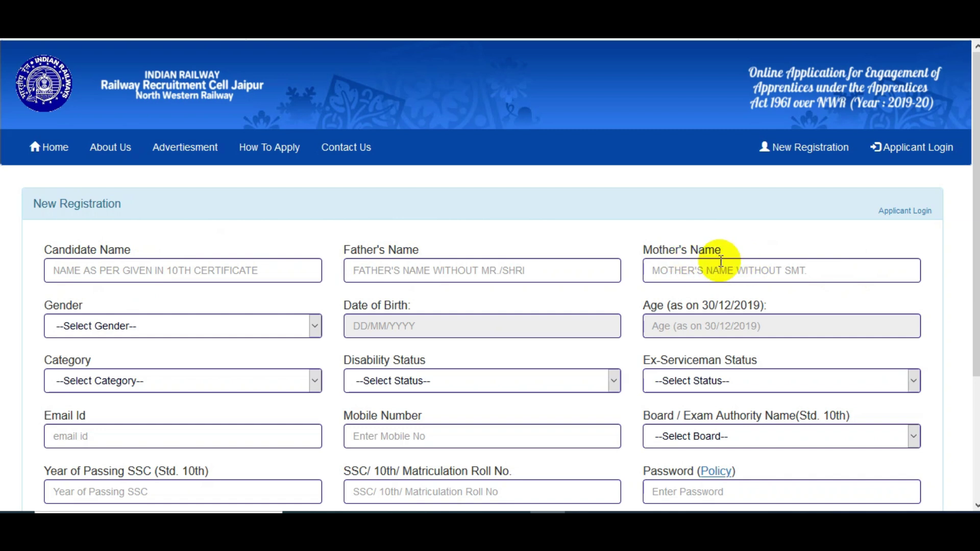
Step: Enter the candidate's full name and select Male as the gender
left_click(148, 271)
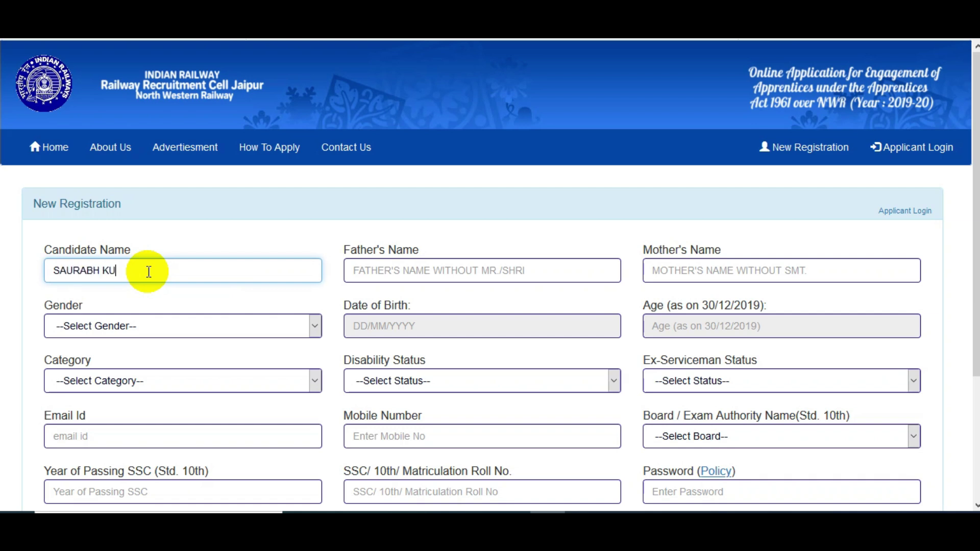
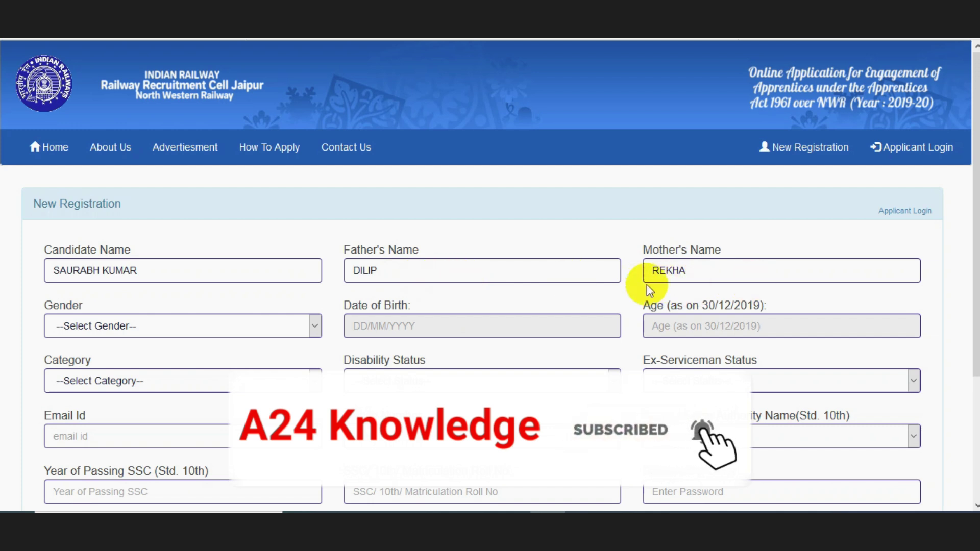
left_click(170, 327)
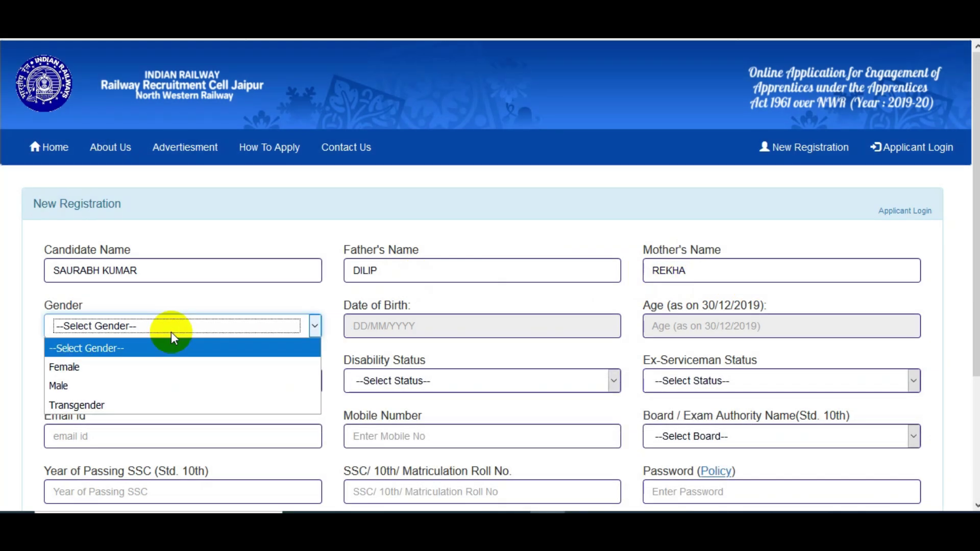
left_click(142, 385)
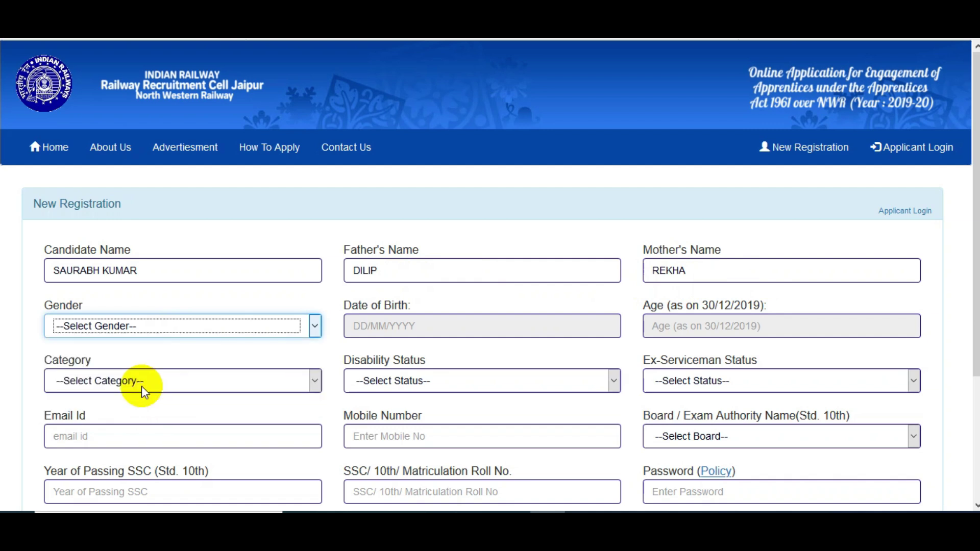
left_click(385, 327)
Step: Pick 14 June 2001 as the date of birth in the calendar
left_click(424, 354)
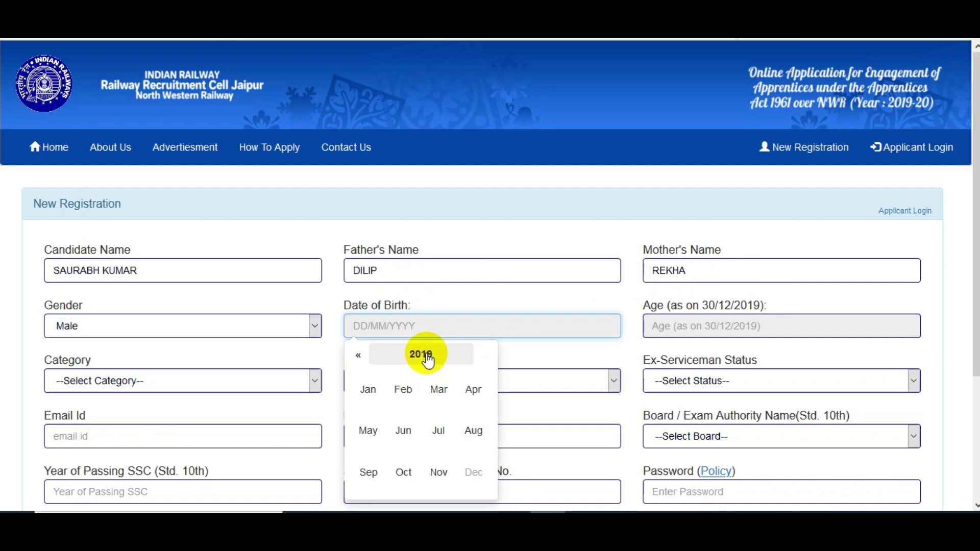
left_click(424, 354)
left_click(360, 356)
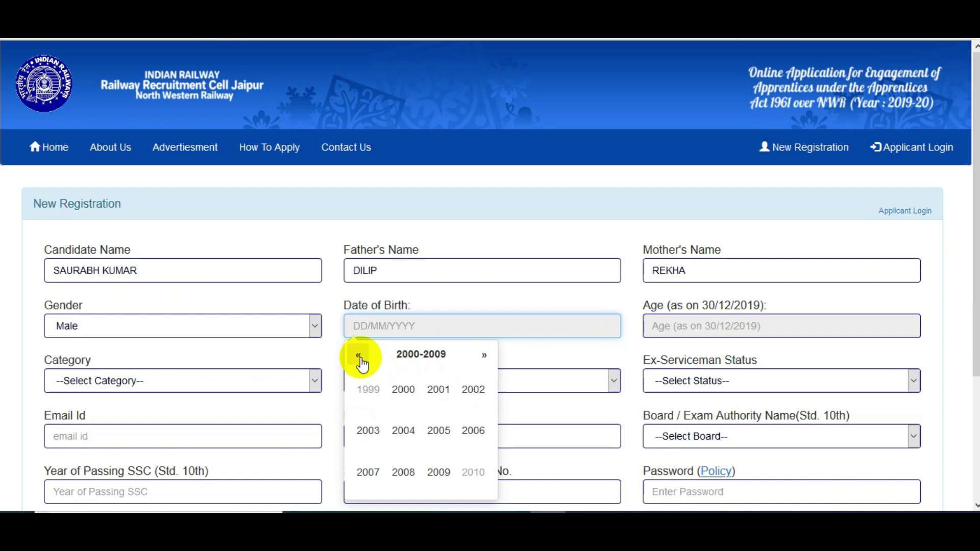
left_click(437, 399)
left_click(403, 430)
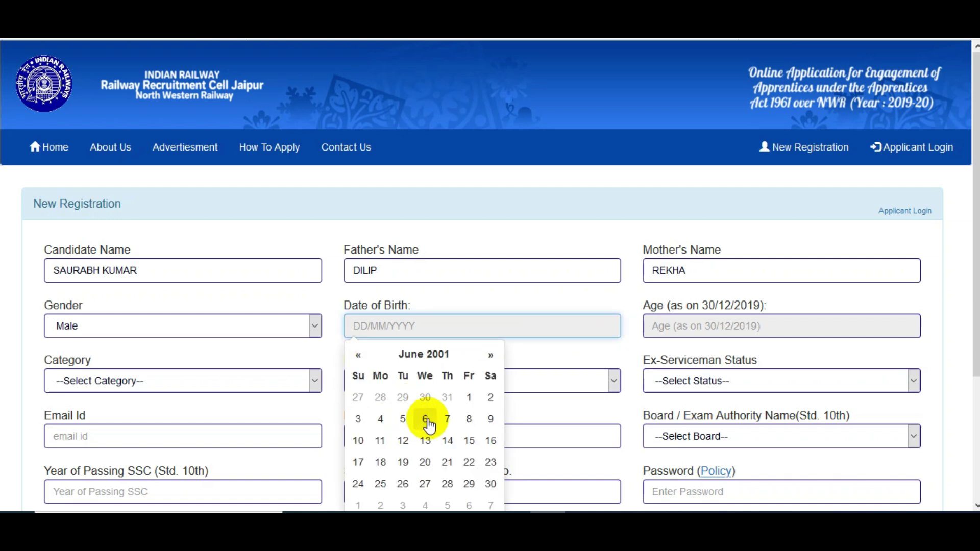
left_click(447, 439)
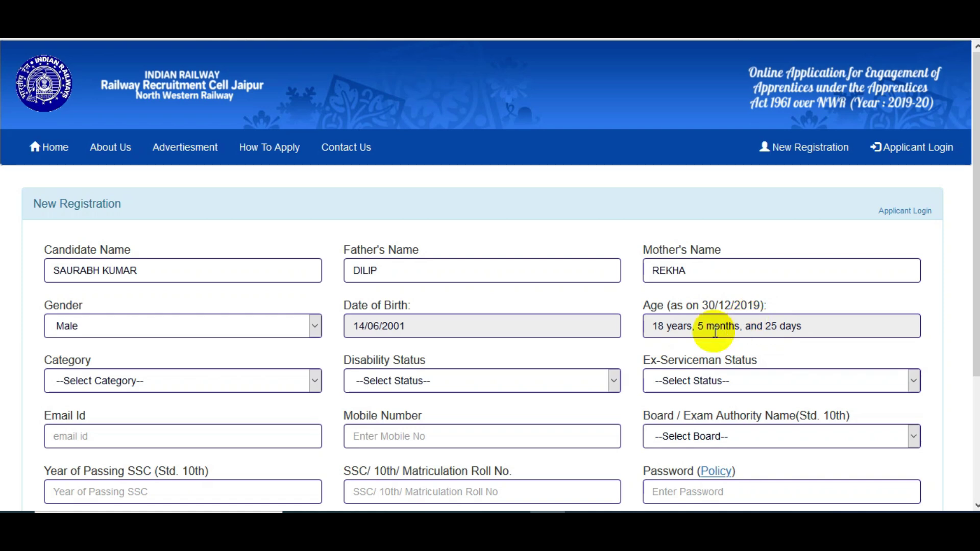
Step: Choose General as the category and toggle the EWS answer from Yes to No
left_click_drag(976, 327, 968, 371)
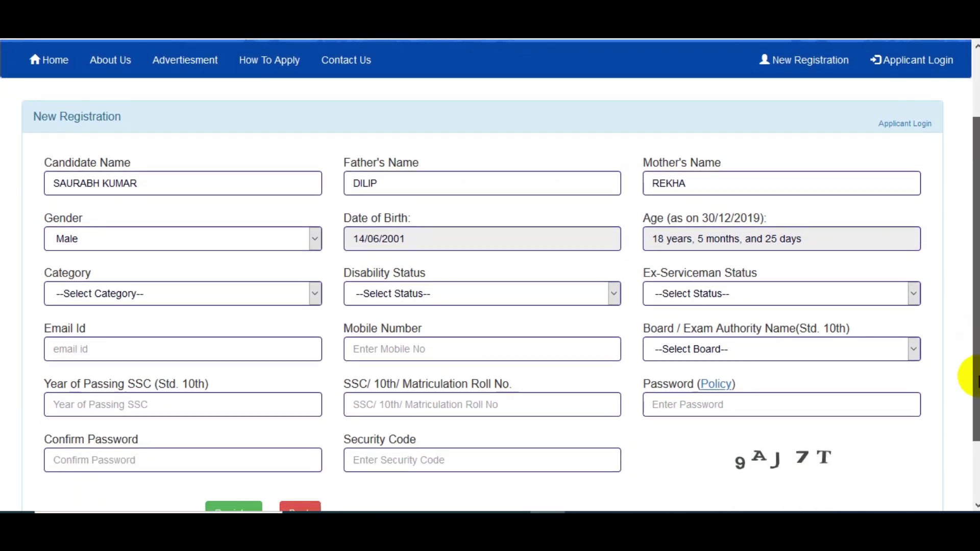
left_click(254, 291)
left_click(173, 335)
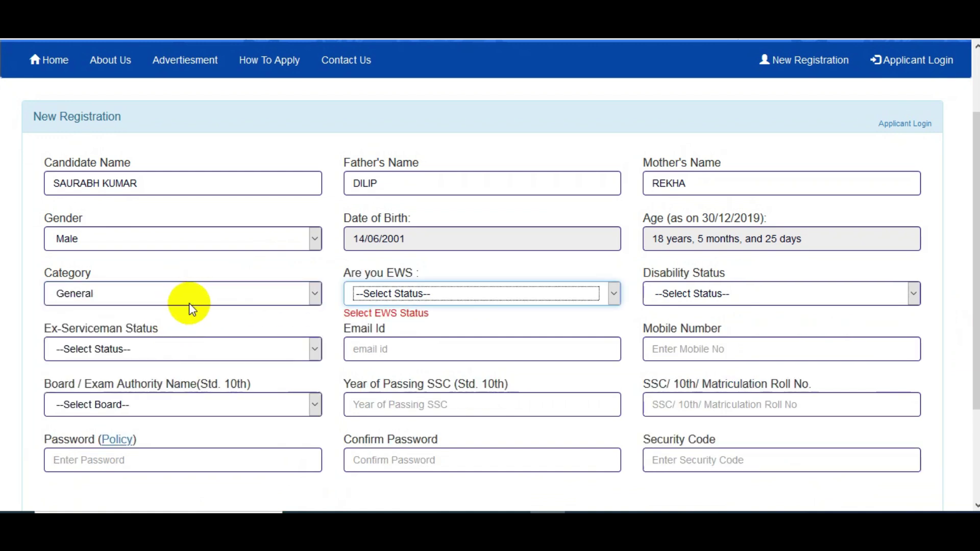
left_click(398, 298)
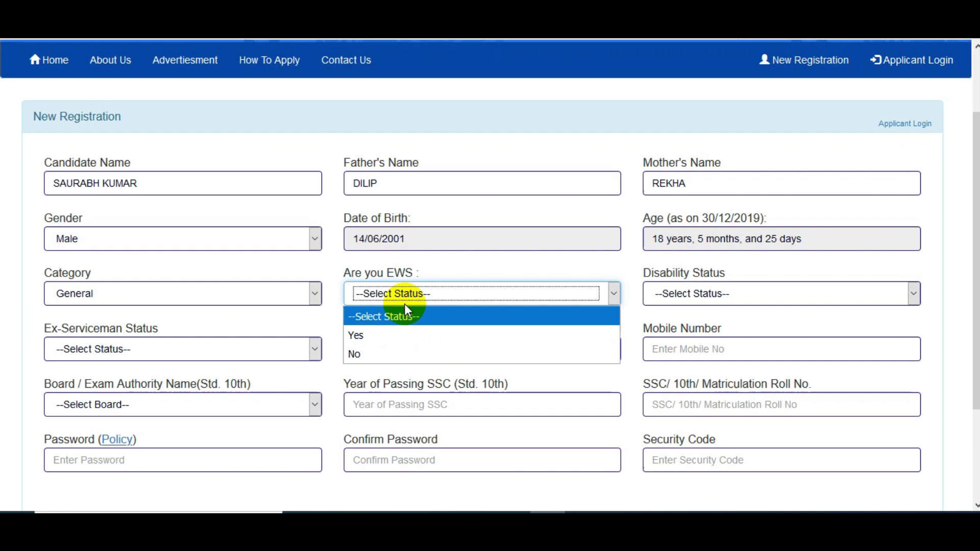
left_click(368, 335)
left_click(400, 296)
left_click(377, 354)
Step: Try OBC and SC, then settle on General category with EWS set to Yes
left_click(289, 293)
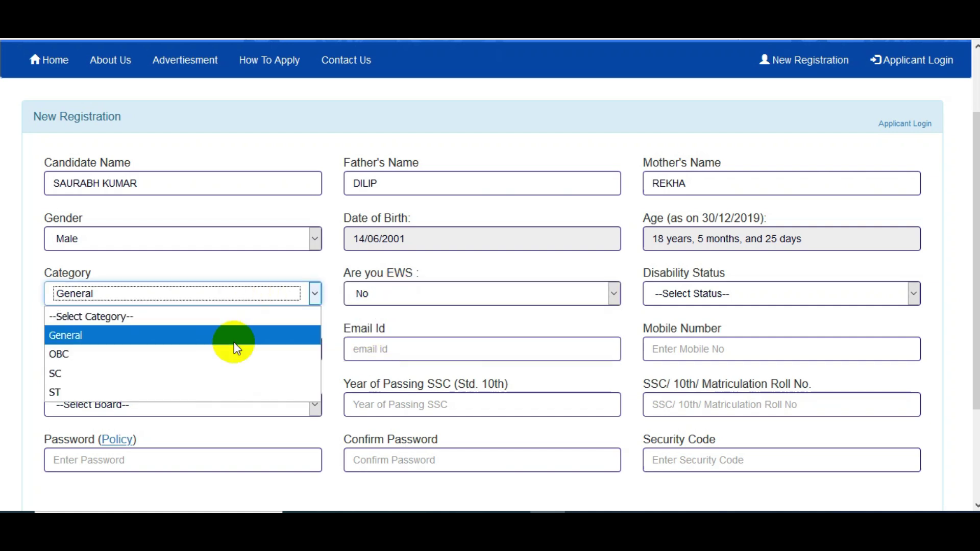
left_click(207, 354)
key("alt+Down")
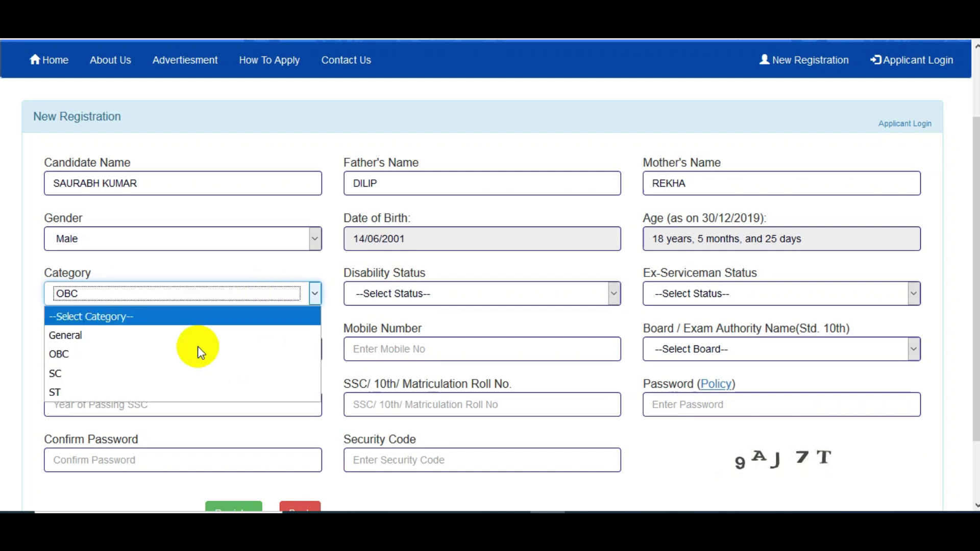
left_click(193, 373)
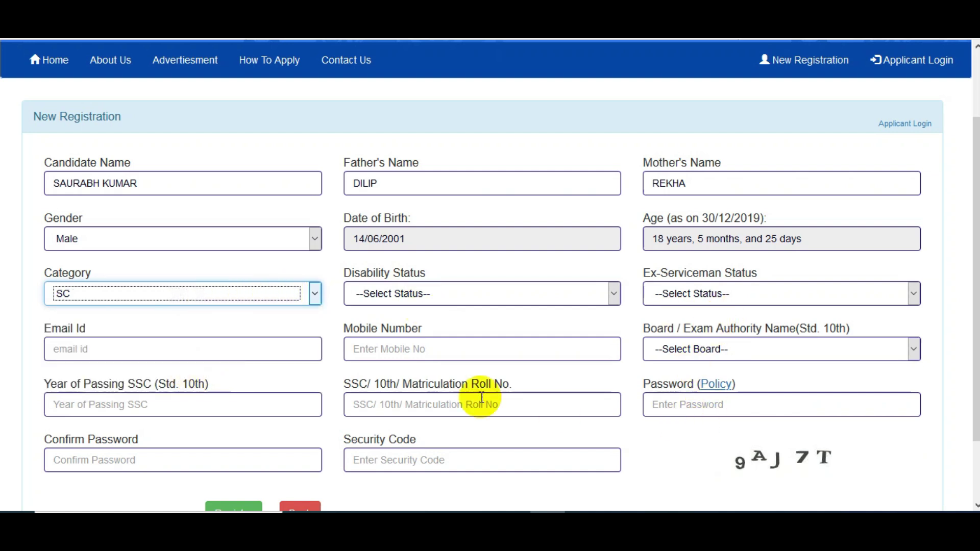
left_click(204, 297)
left_click(179, 331)
left_click(400, 299)
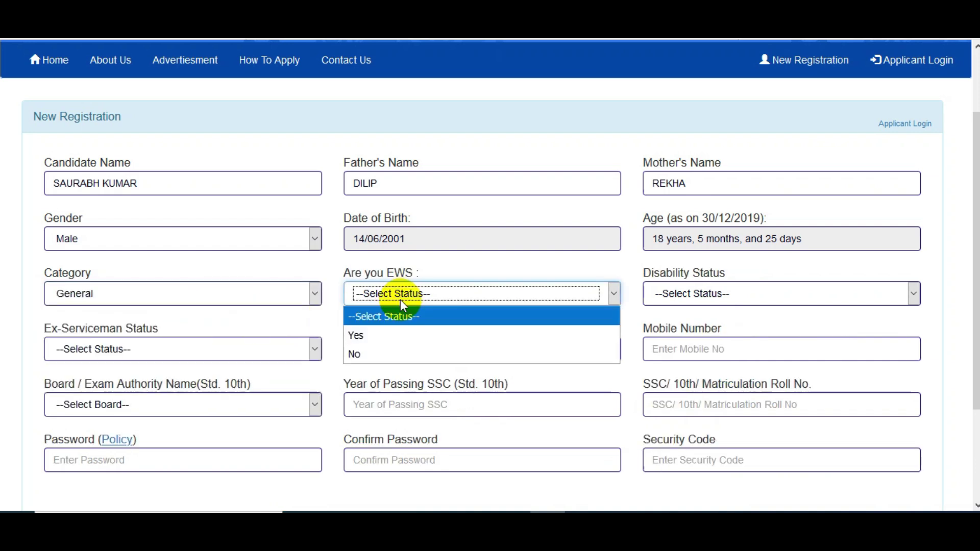
left_click(368, 337)
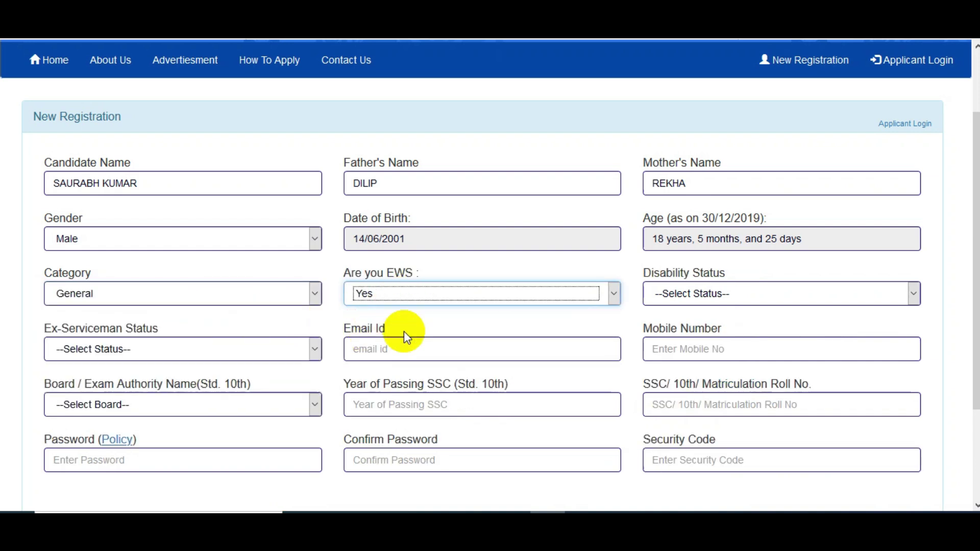
left_click(697, 295)
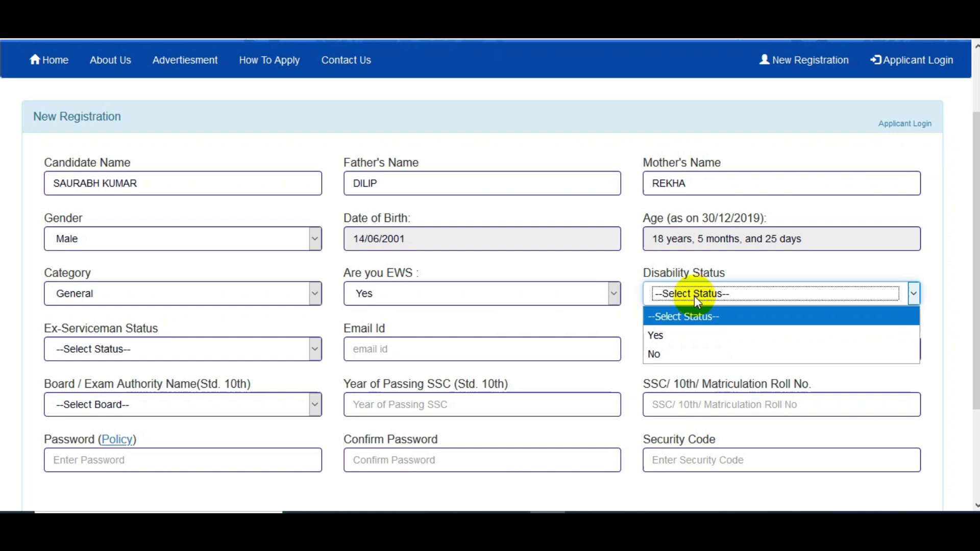
Step: Try disability status Yes with type HH, then revert disability status to No
left_click(663, 335)
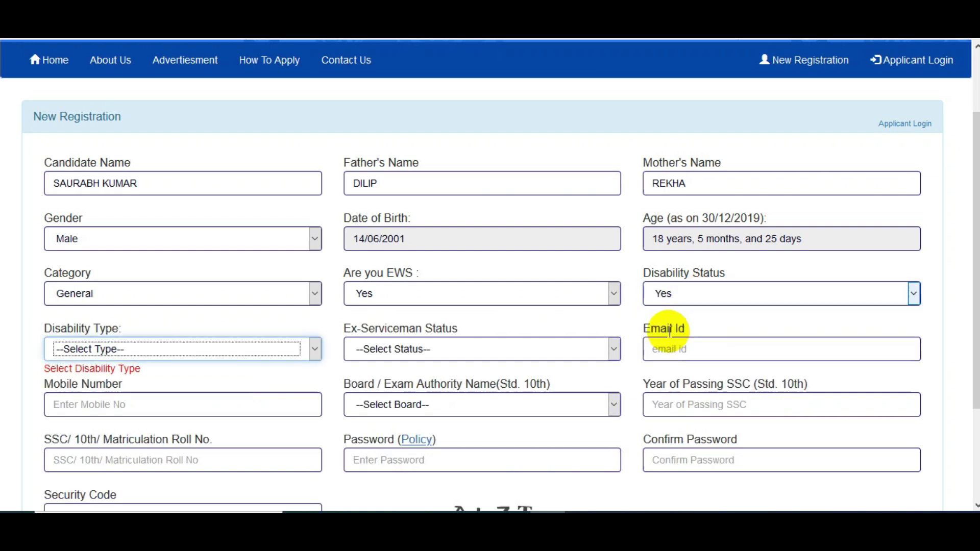
left_click(189, 352)
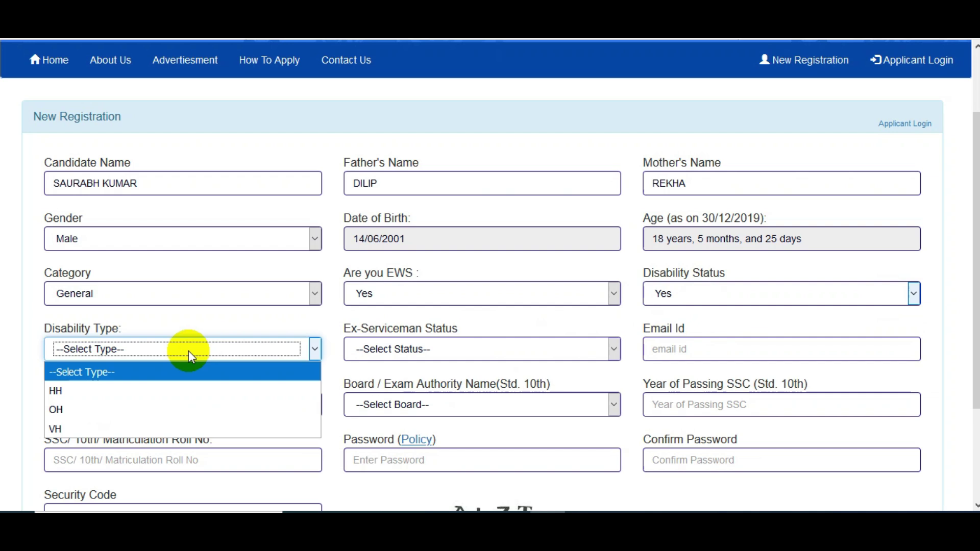
left_click(149, 392)
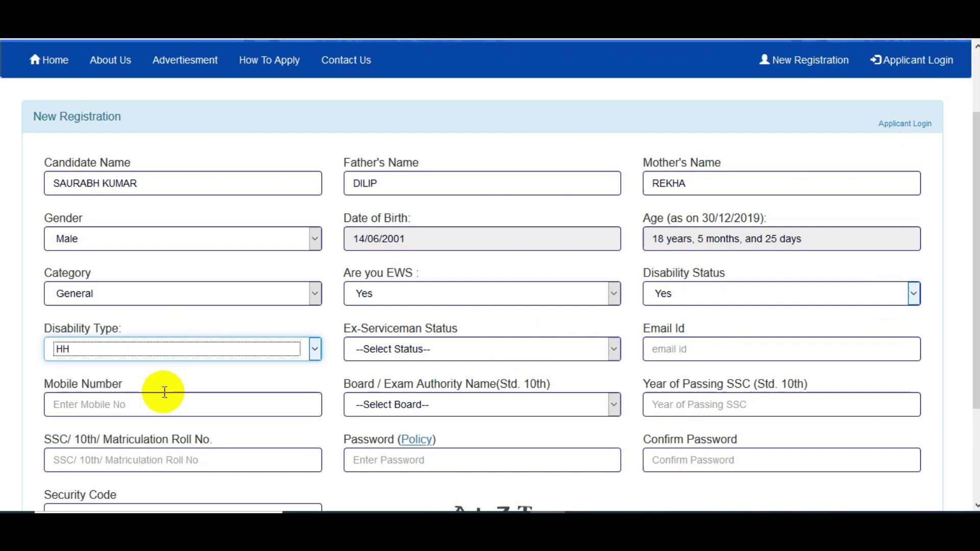
left_click(646, 298)
left_click(646, 350)
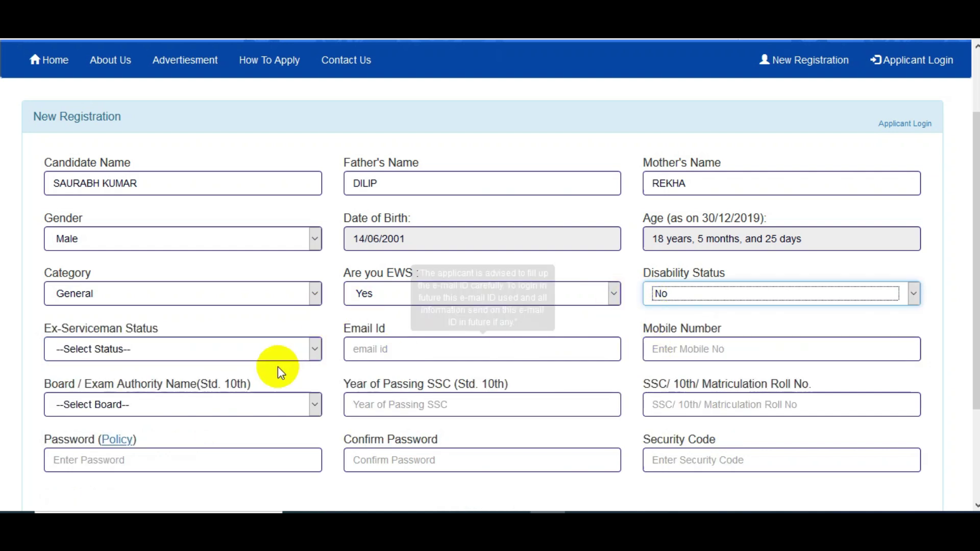
left_click(204, 356)
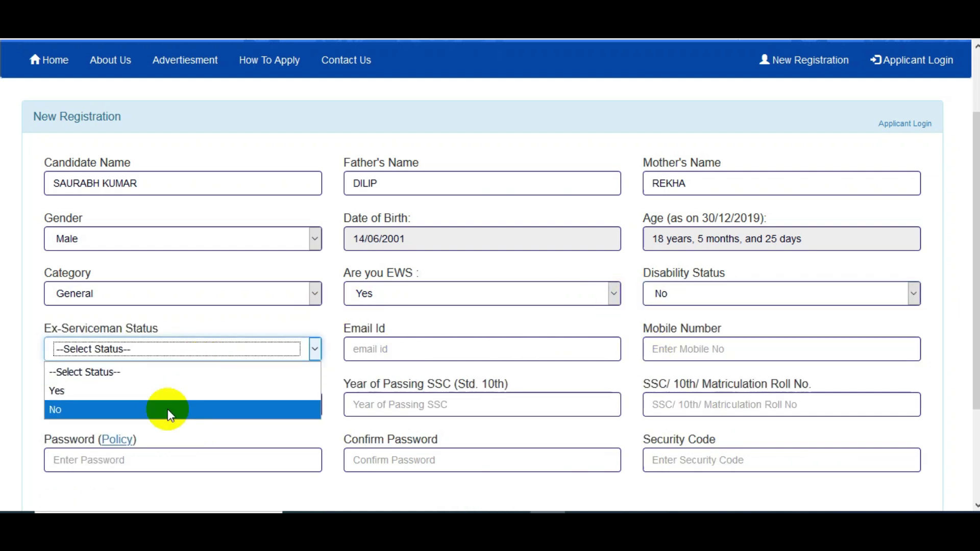
Step: Try Ex-Serviceman Status Yes, viewing the type and defence service options without choosing
left_click(169, 406)
left_click(164, 356)
left_click(137, 387)
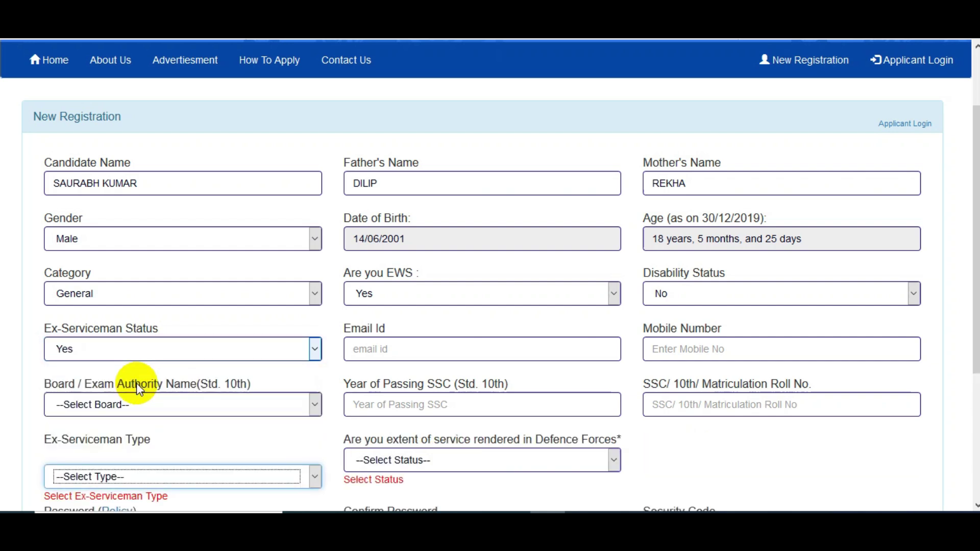
left_click_drag(975, 332, 974, 388)
left_click(246, 388)
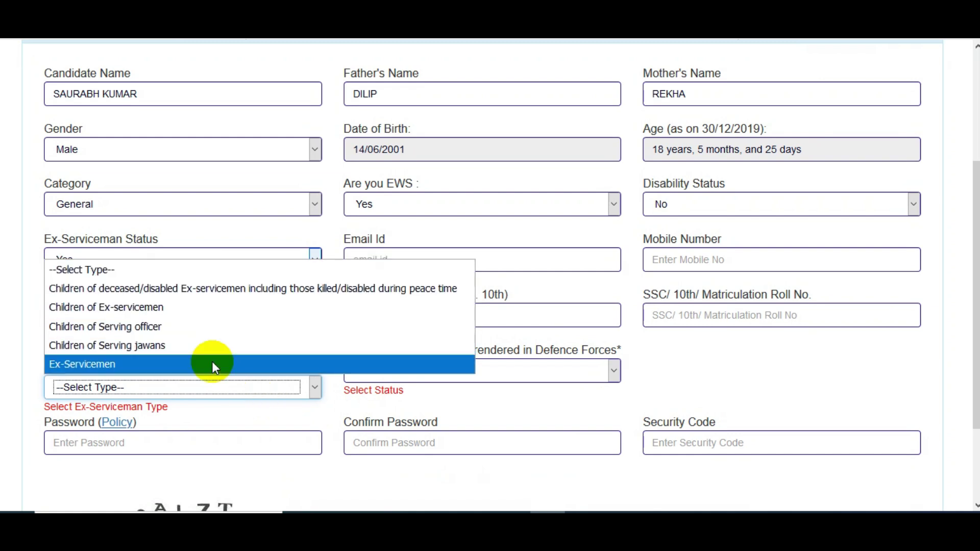
left_click(623, 411)
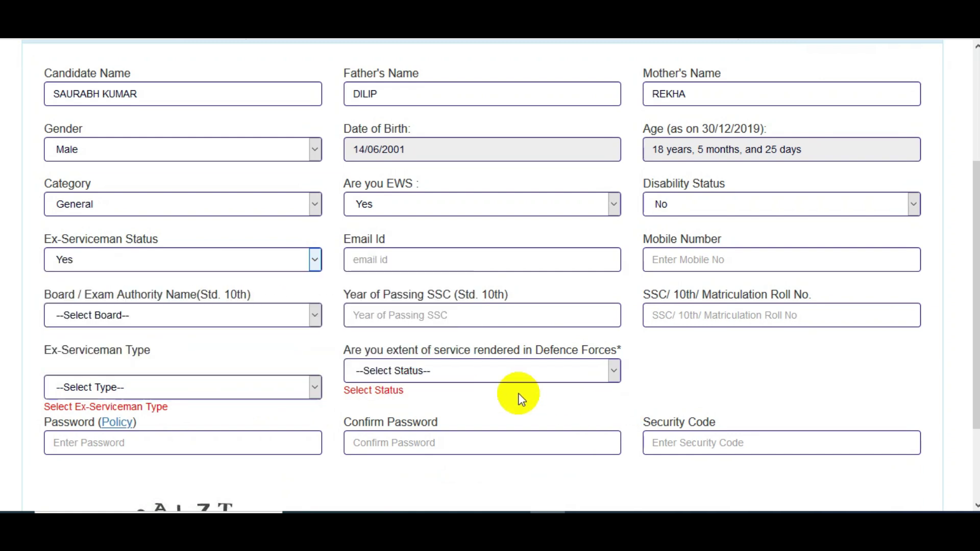
left_click(492, 372)
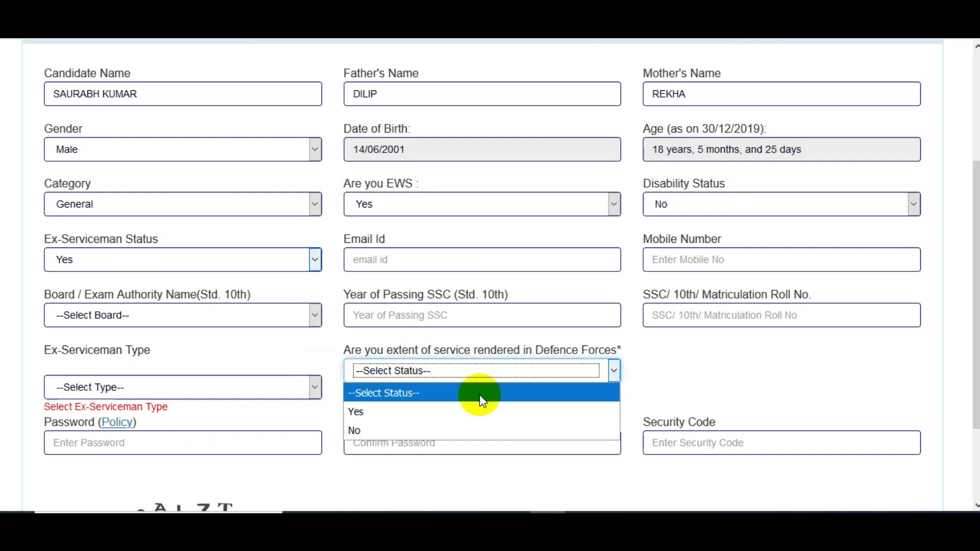
left_click(737, 389)
Step: Set Ex-Serviceman Status back to No and move to the e-mail id field
left_click(162, 254)
left_click(104, 318)
left_click(404, 253)
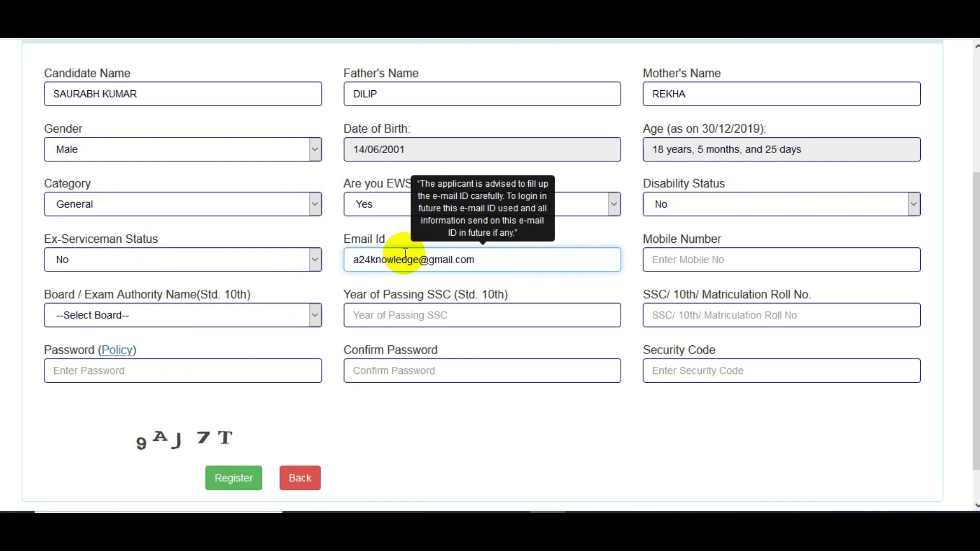
Step: Enter the mobile number and choose BOARD OF SECONDARY EDUCATION RAJASTHAN as the 10th board
left_click(707, 258)
type("9999999999")
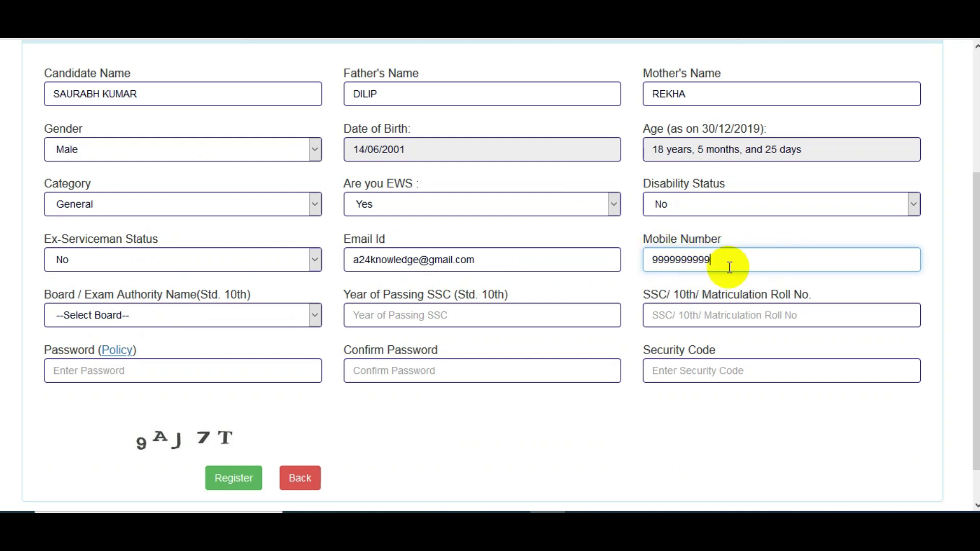
left_click(204, 315)
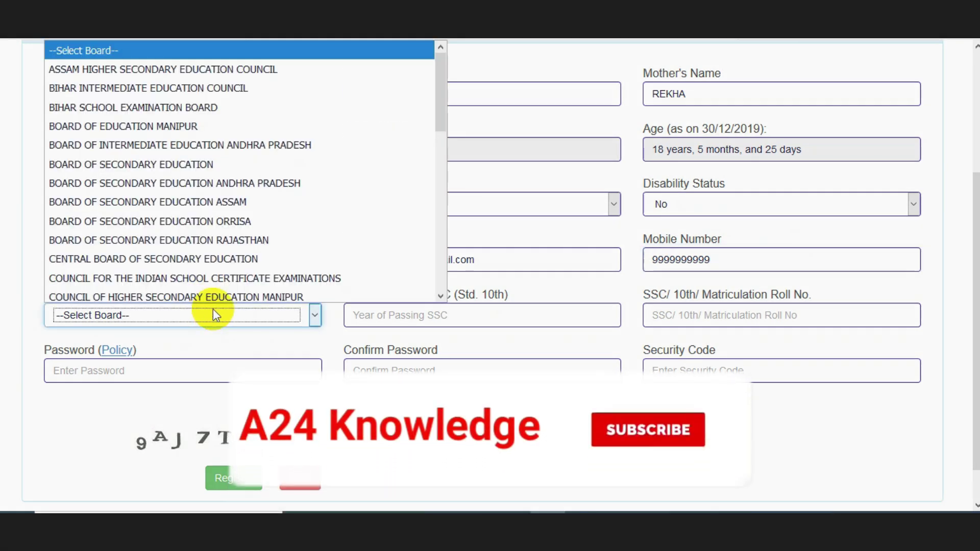
left_click_drag(439, 87, 455, 115)
left_click(277, 191)
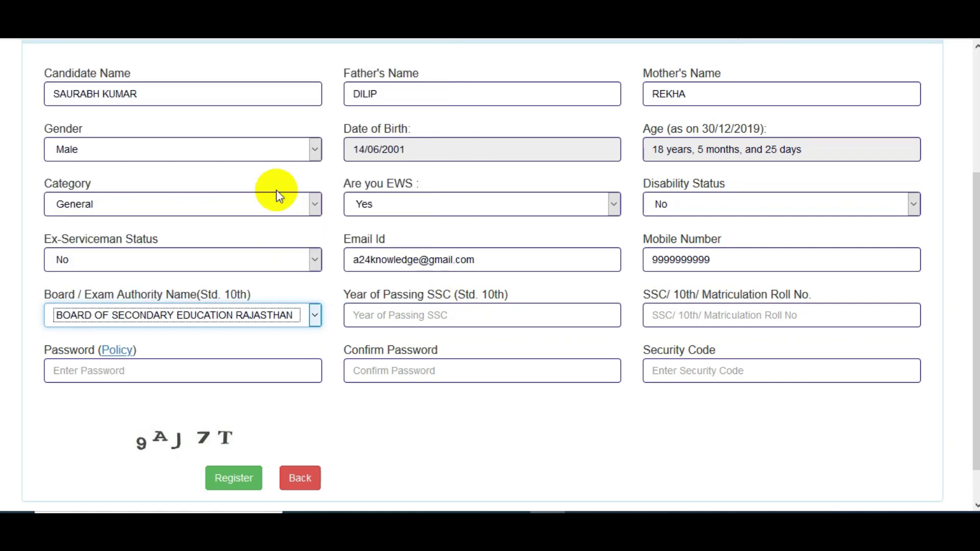
Step: Enter 2013 as the 10th passing year and the roll number
left_click(422, 317)
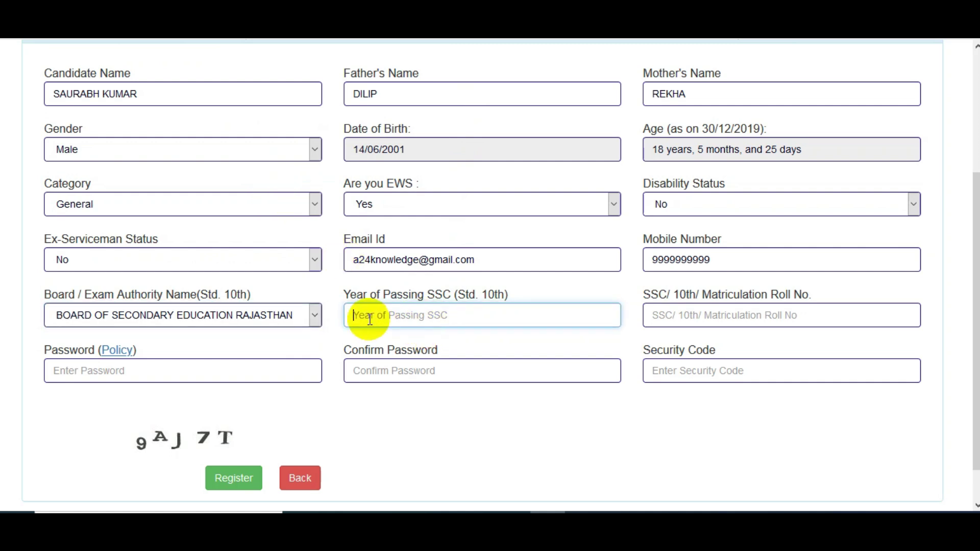
type("2013")
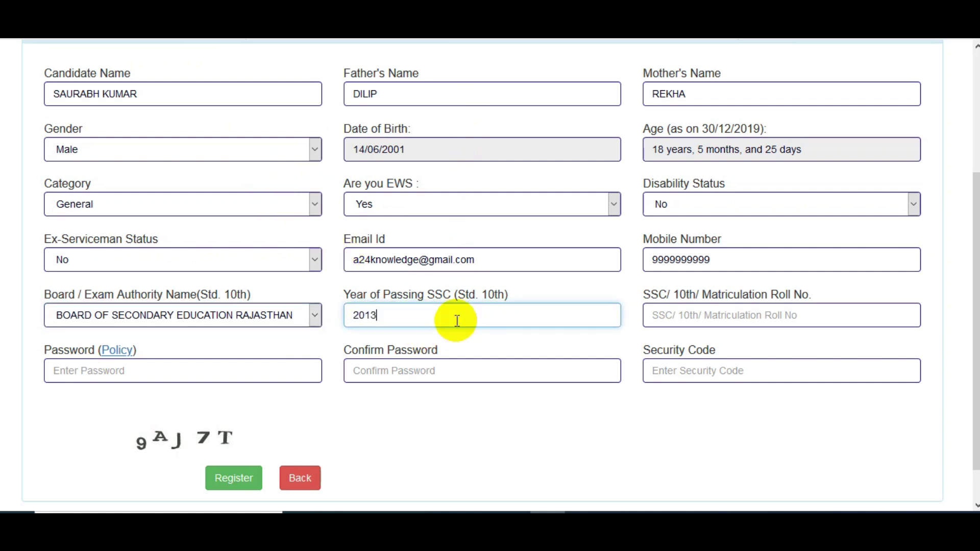
left_click(733, 322)
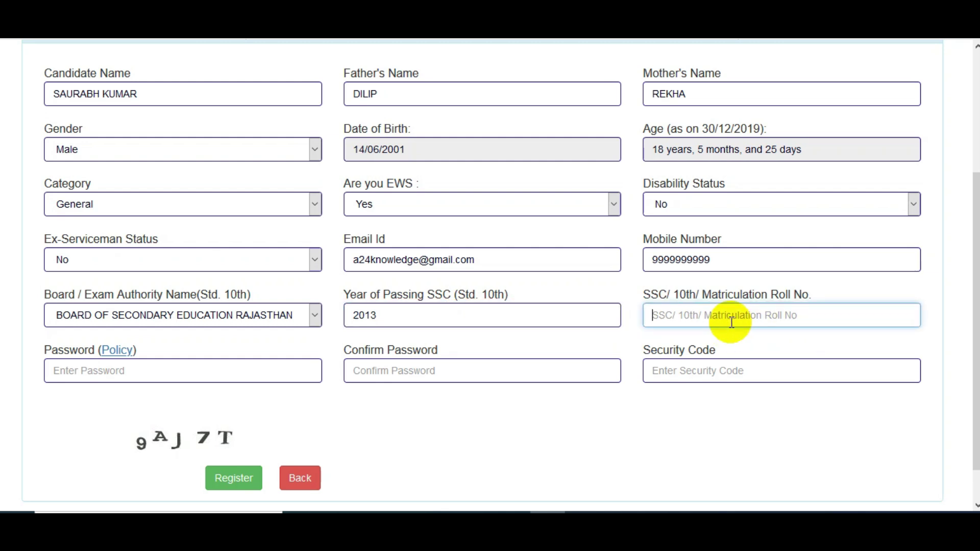
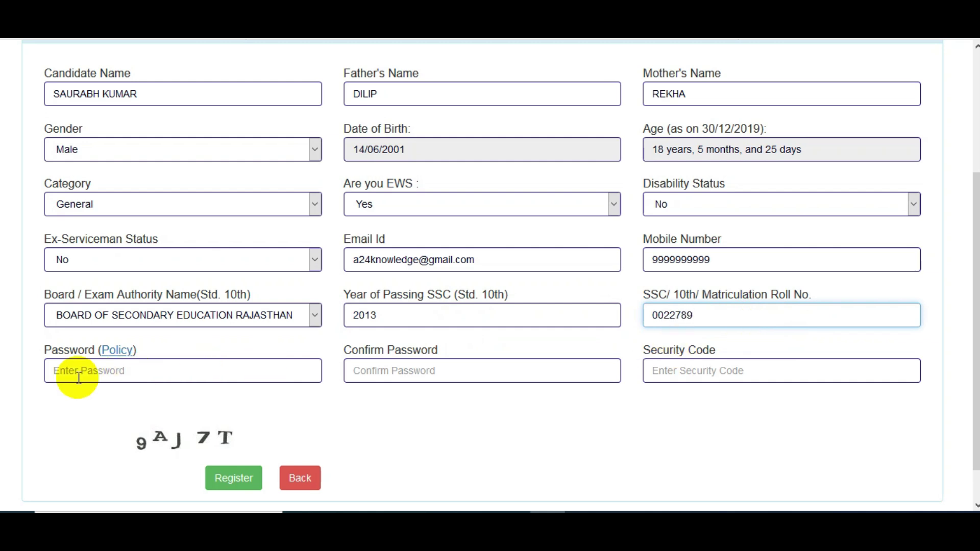
left_click(102, 373)
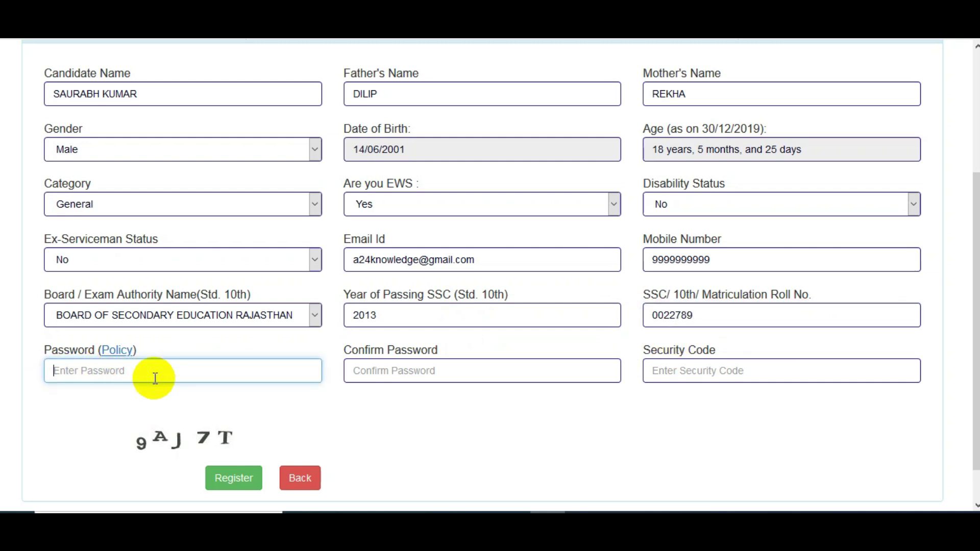
Step: Read the password policy, then enter and confirm the account password
left_click(115, 356)
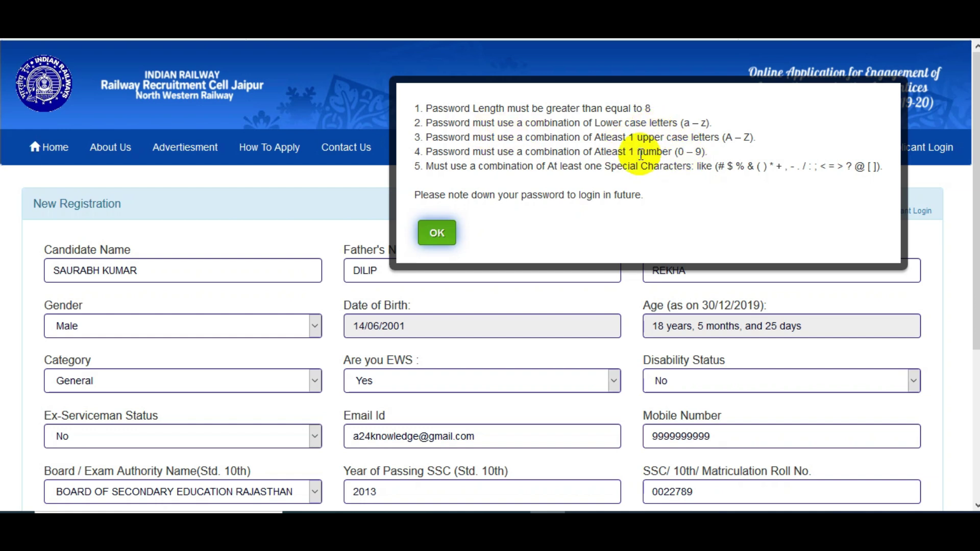
left_click(437, 235)
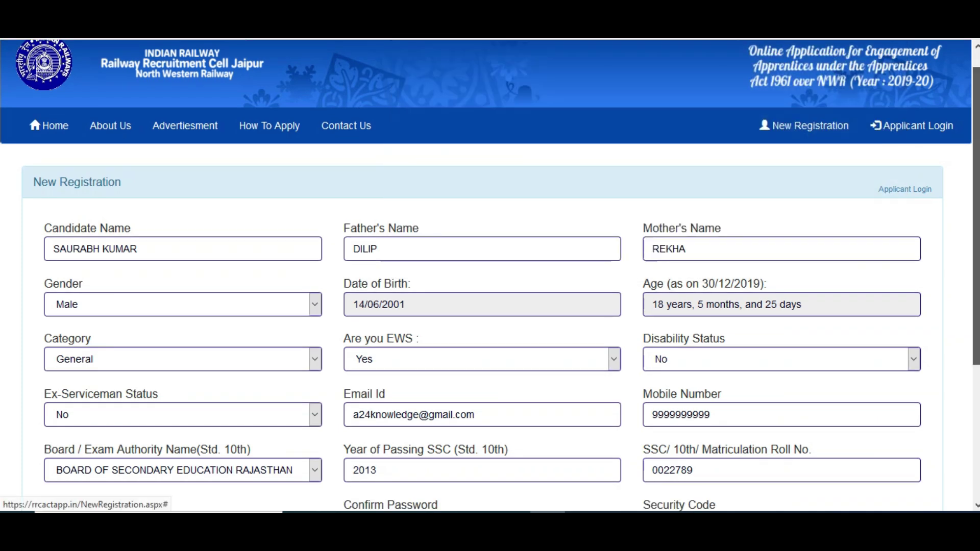
scroll(437, 236, "down", 3)
left_click(198, 344)
key("Tab")
left_click(468, 410)
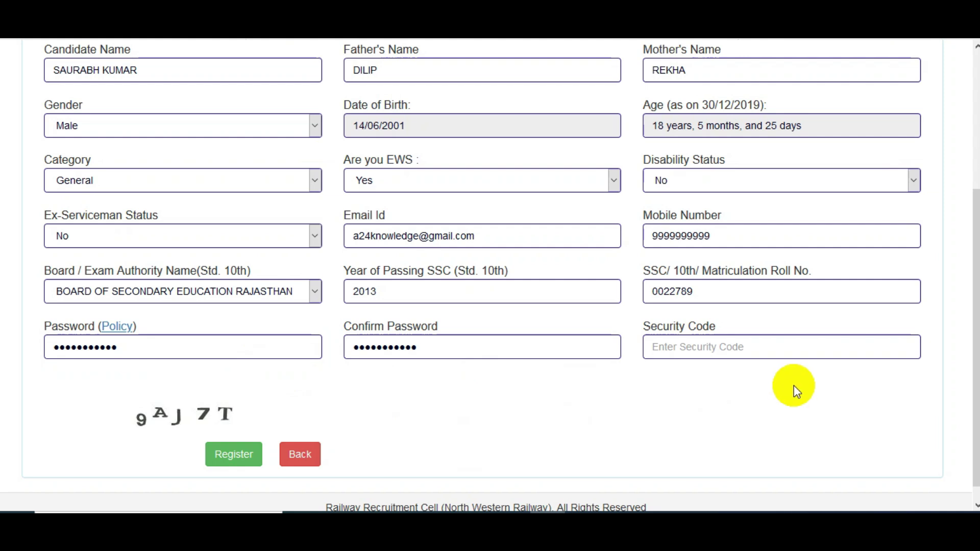
Step: Enter the security code and submit the registration
left_click(706, 345)
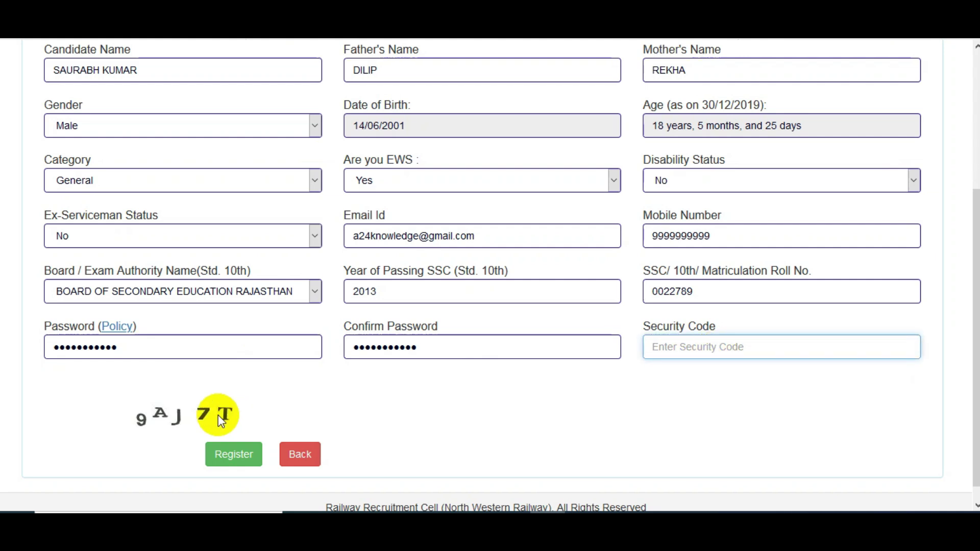
type("9AJ7")
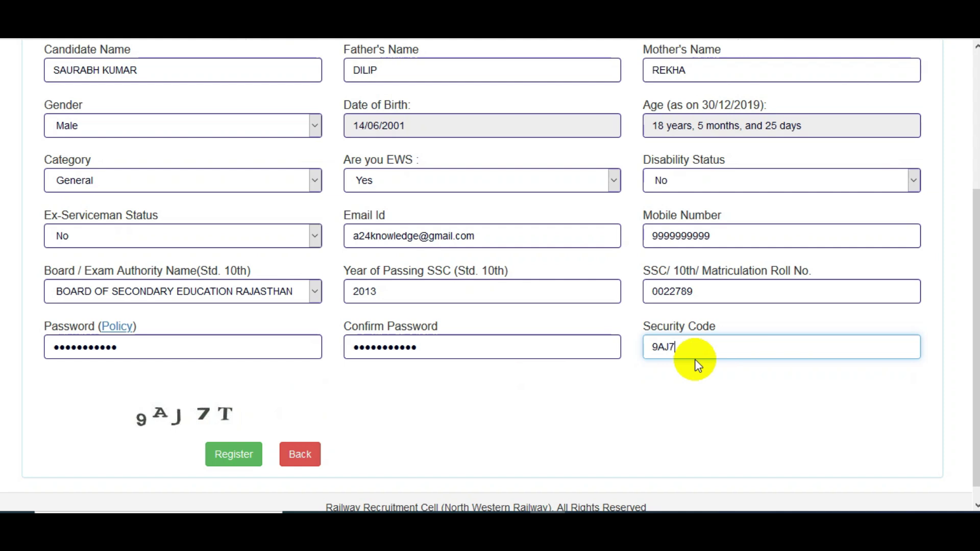
type("T")
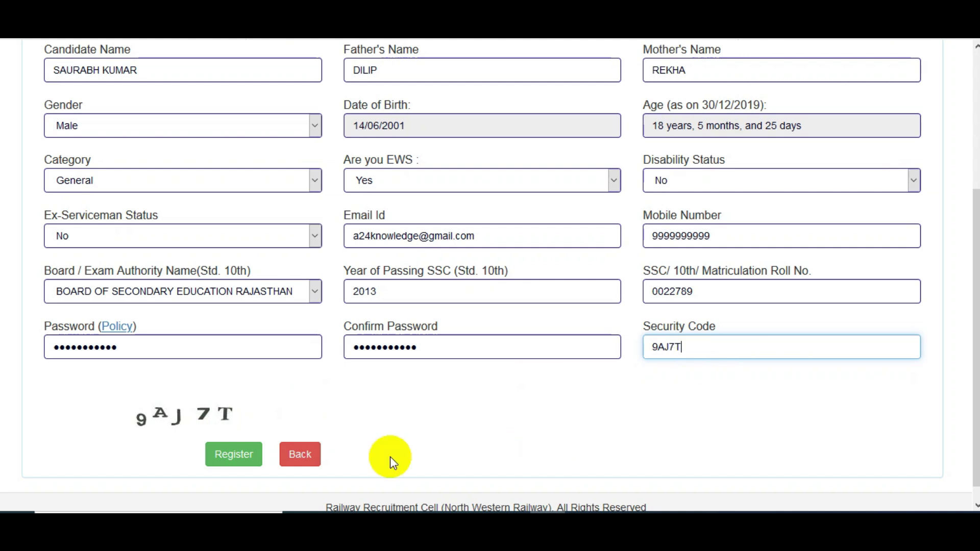
left_click(234, 459)
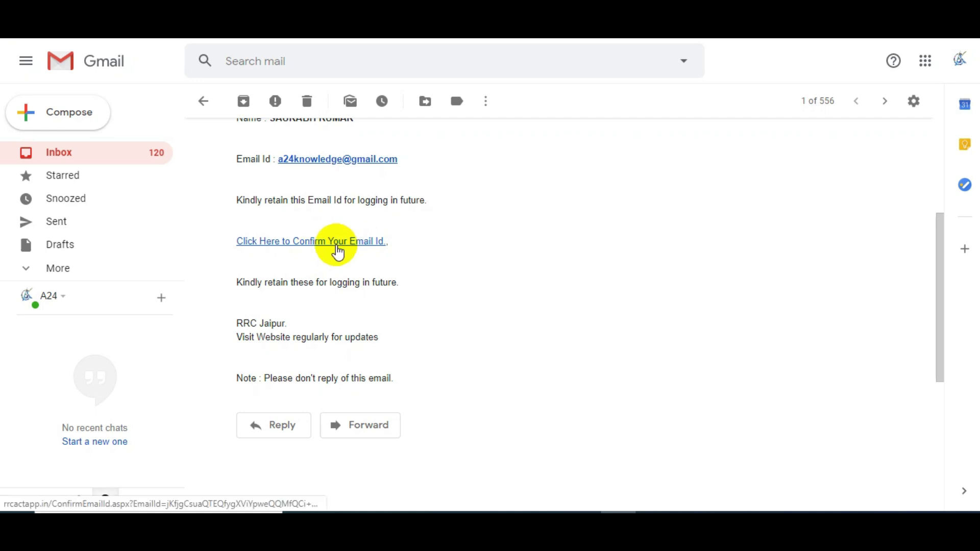
Step: Confirm the e-mail id via the link in the RRC Jaipur registration e-mail
left_click(325, 244)
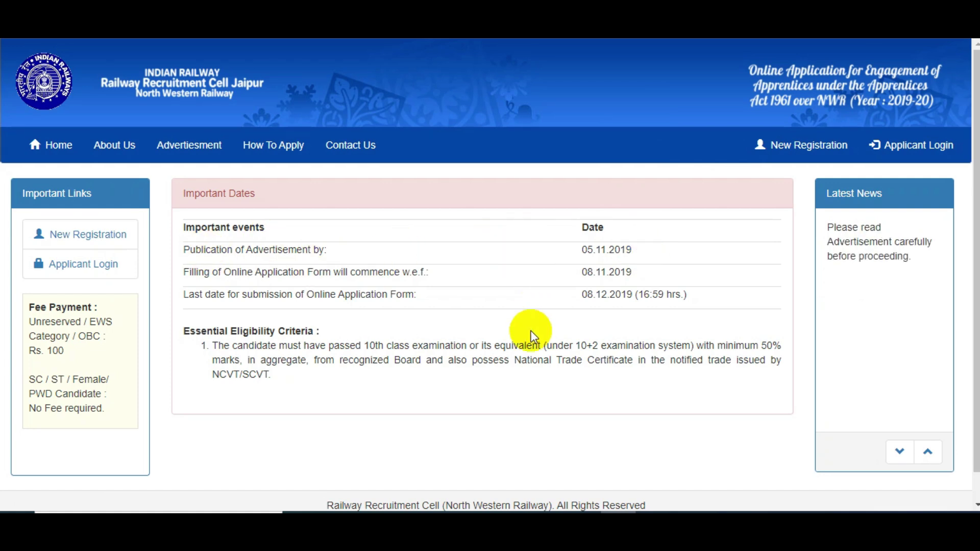
Step: On the applicant login page, choose login by Email Id & Date of Birth
left_click(83, 270)
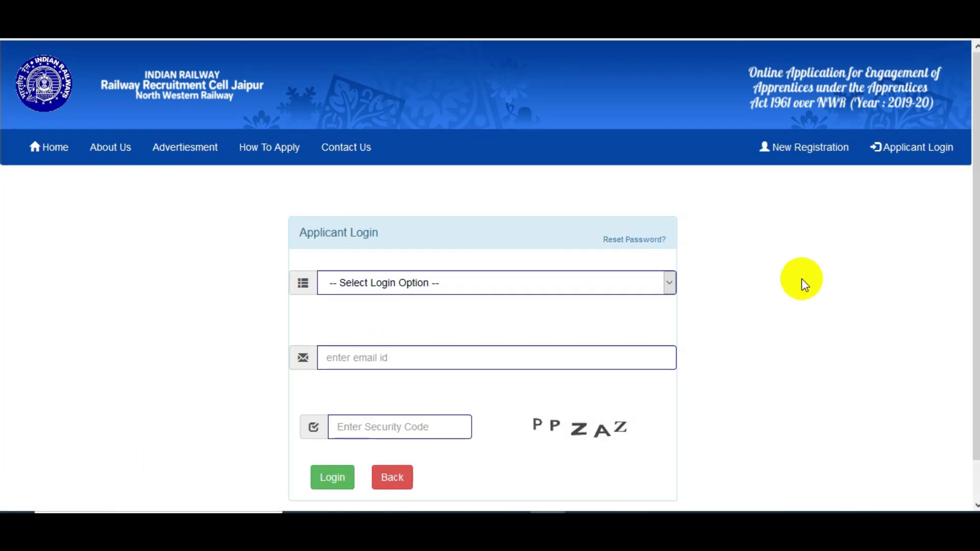
left_click(412, 289)
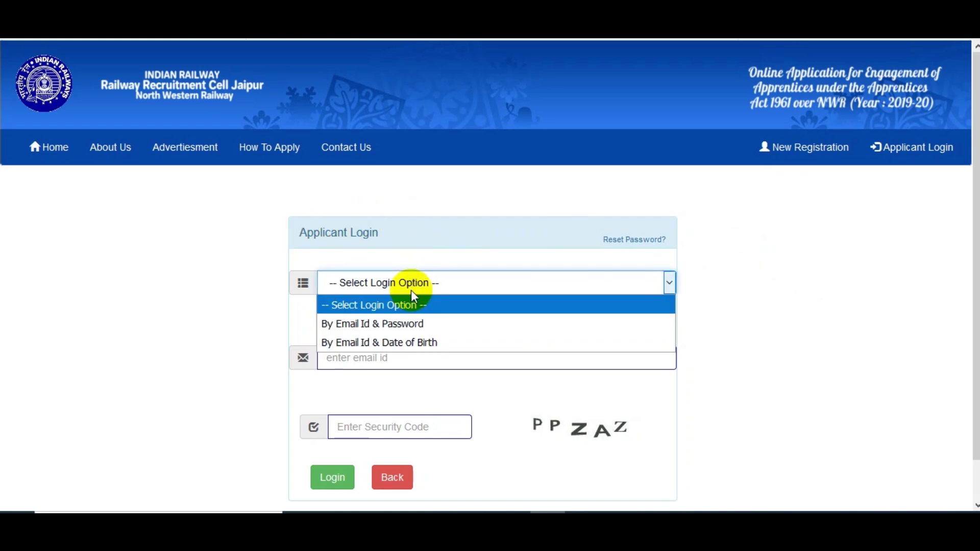
left_click(372, 324)
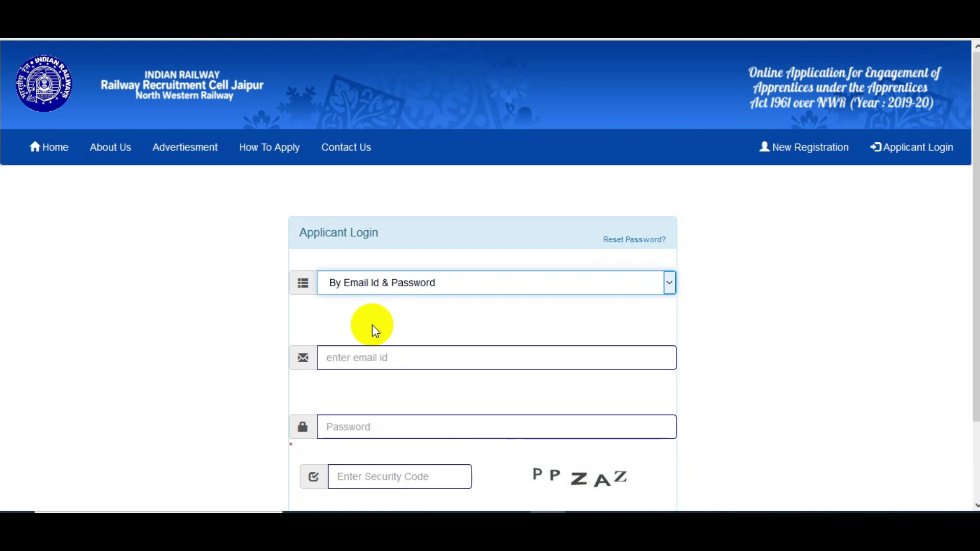
left_click(379, 289)
left_click(382, 341)
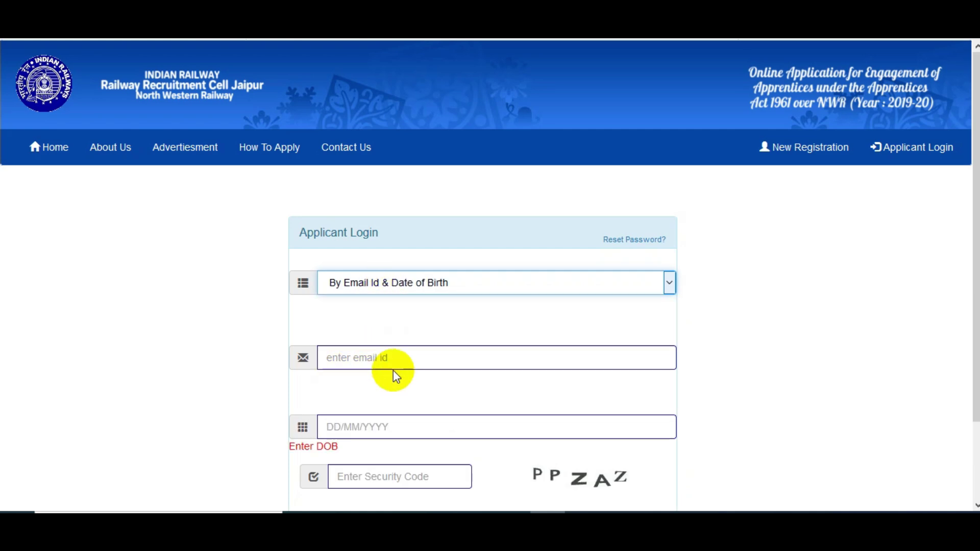
scroll(490, 276, "down", 2)
scroll(968, 382, "down", 2)
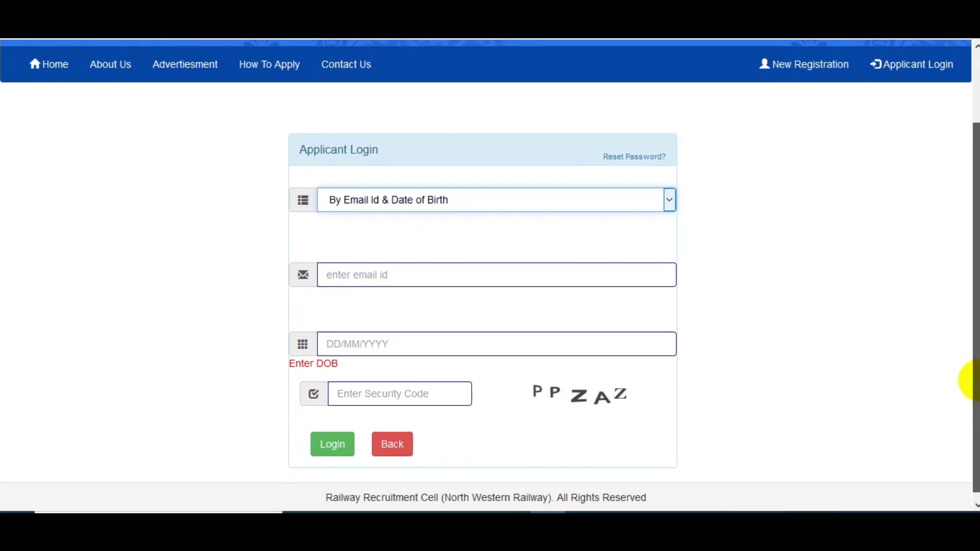
Step: Enter the applicant's e-mail and the security code, then log in
left_click(352, 271)
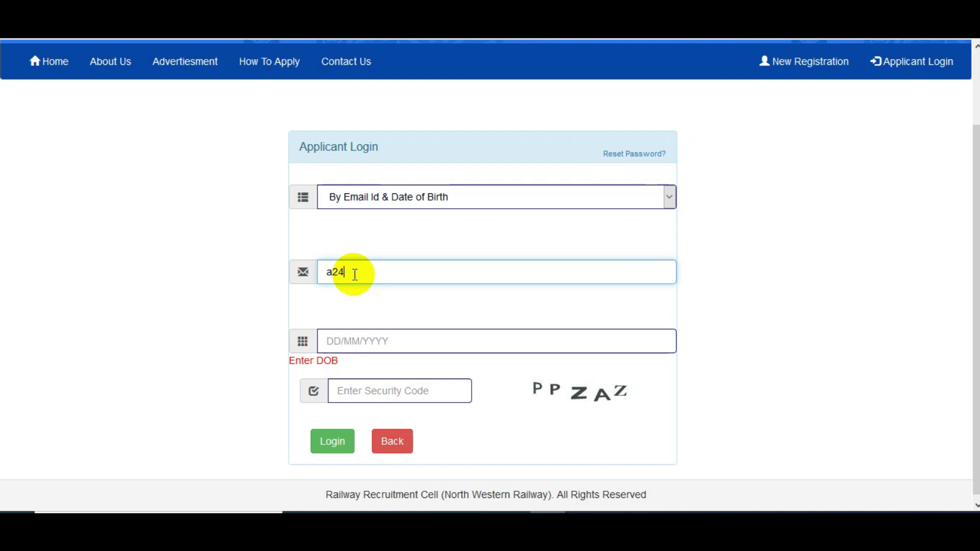
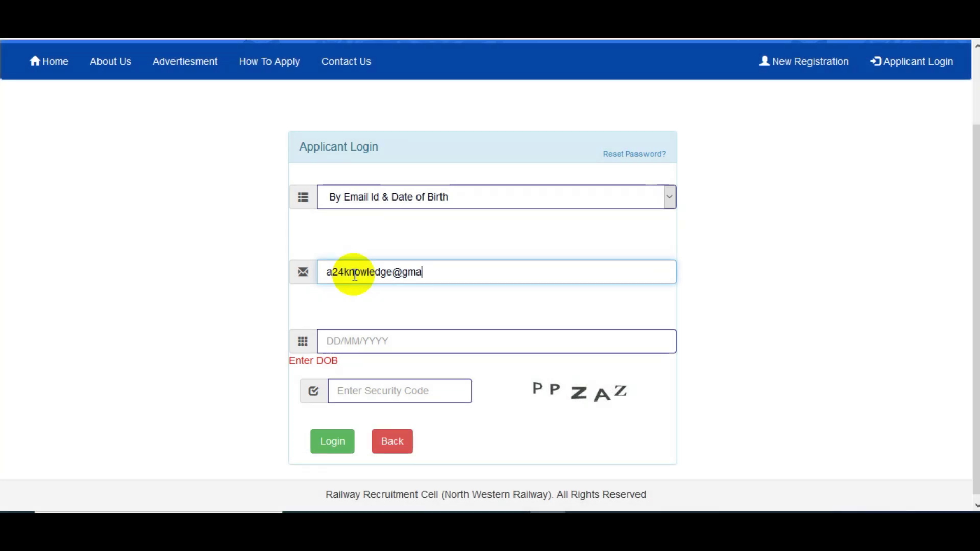
left_click(403, 389)
type("PPZAZ")
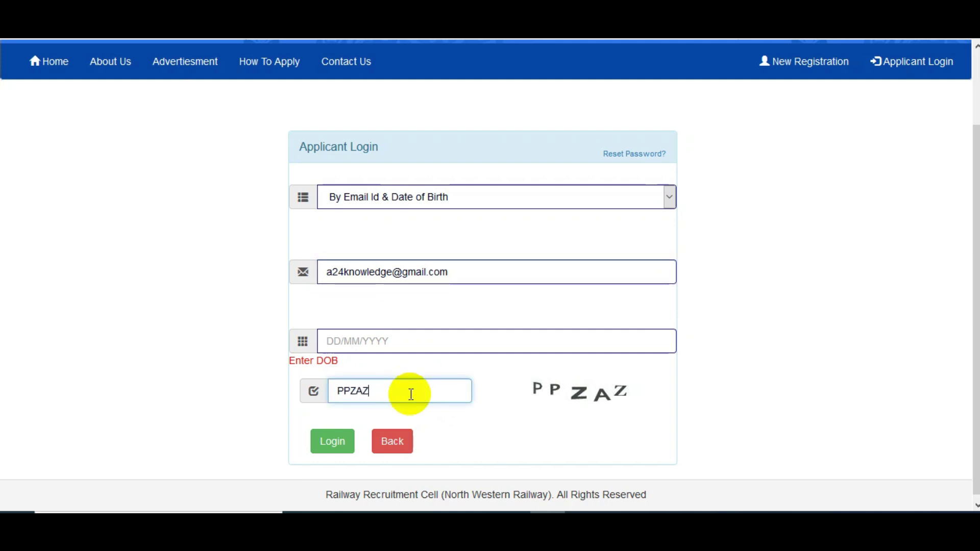
left_click(341, 451)
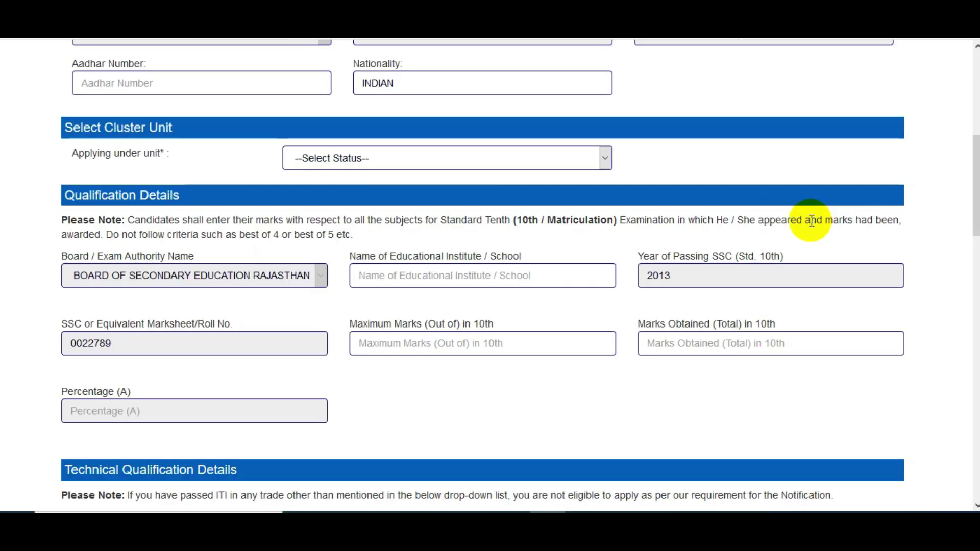
Step: Select B.T.C. Carriage-Ajmer in the 'Applying under unit' dropdown
left_click(106, 85)
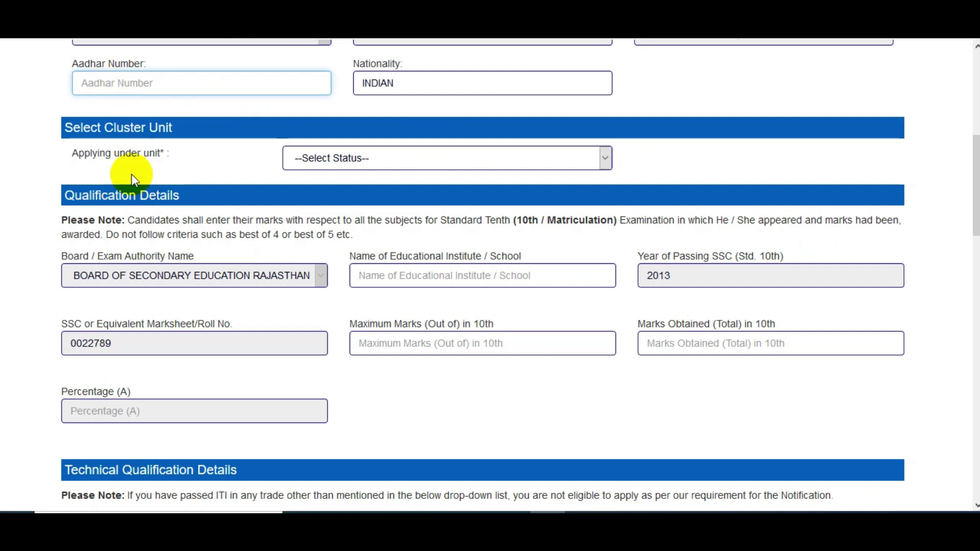
left_click(318, 157)
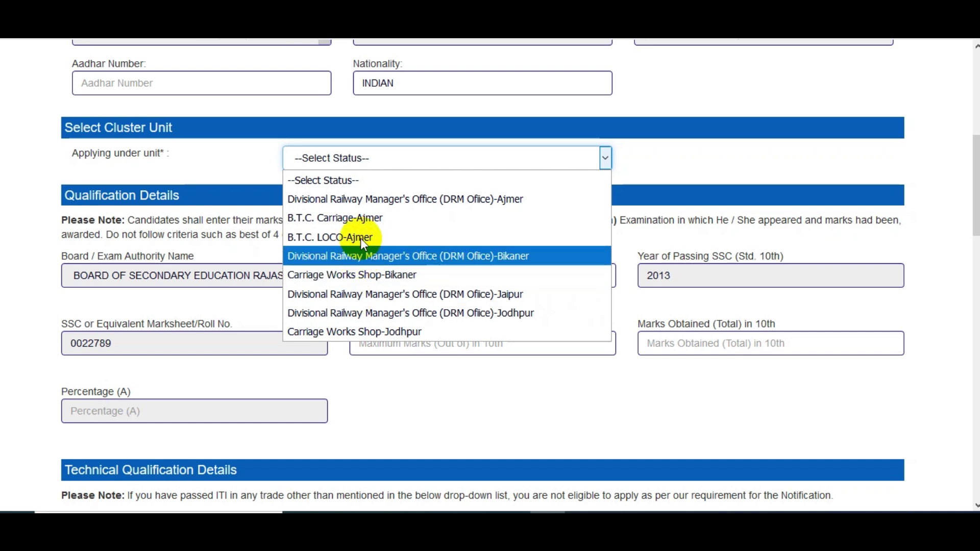
left_click(363, 220)
left_click(221, 170)
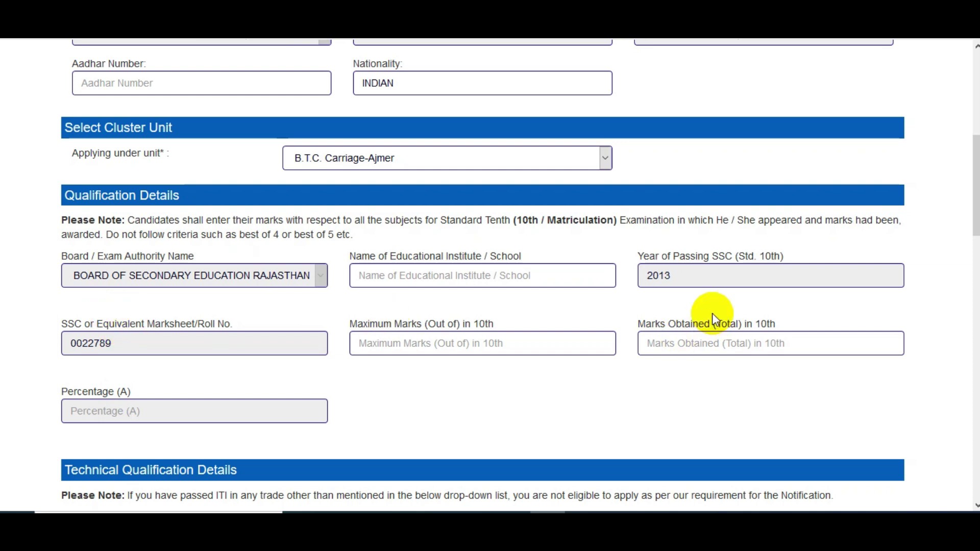
Step: Enter school RKS SCHOOL with 400 of 500 marks, giving 80.000 percent
left_click(465, 282)
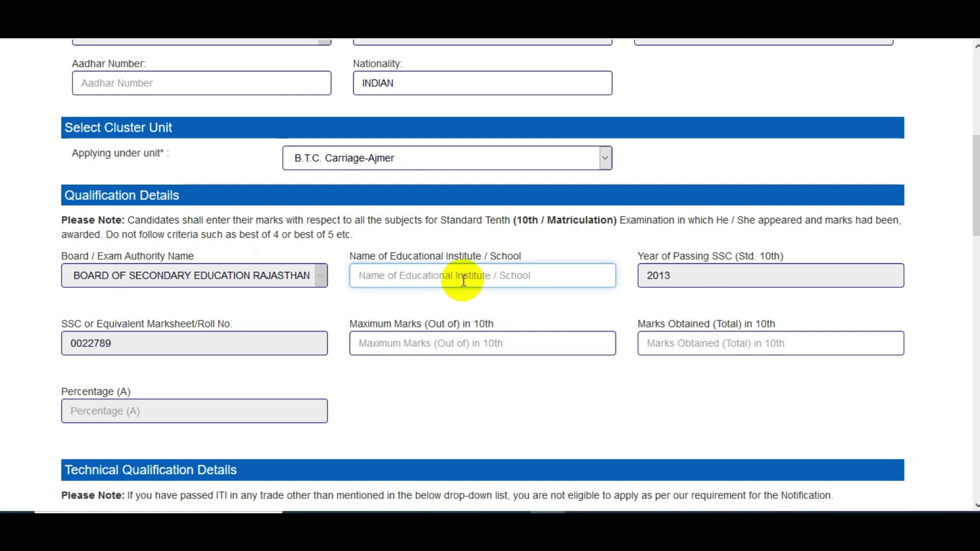
type("r")
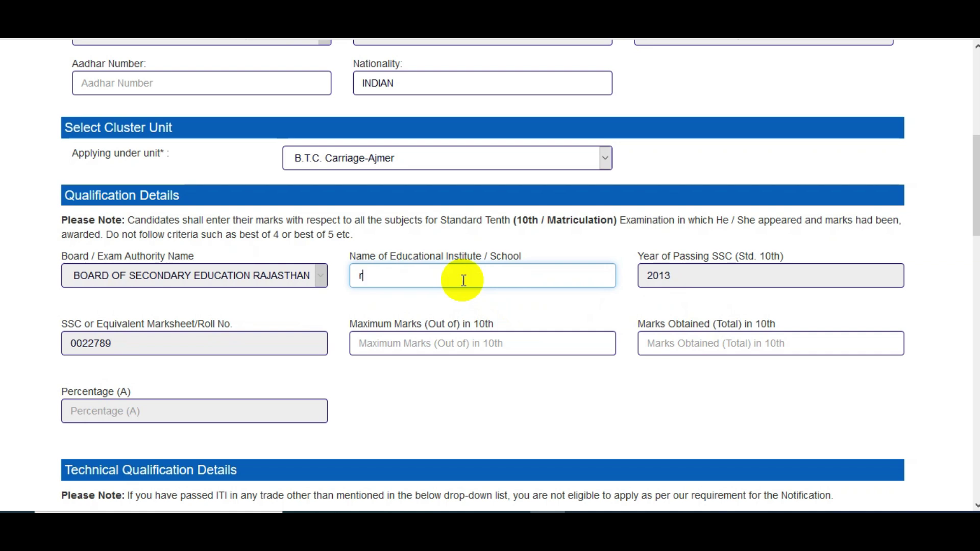
key("BackSpace")
type("RKS SCHOOL")
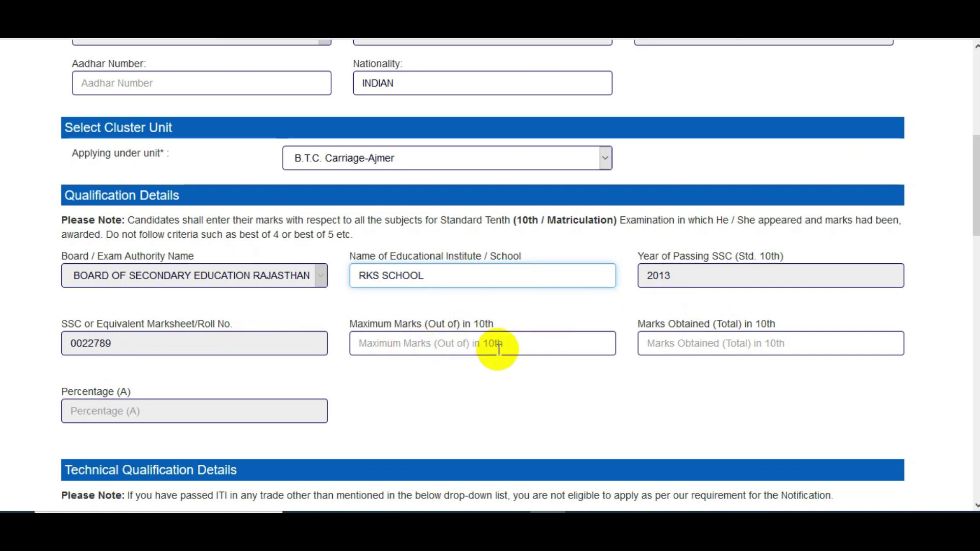
left_click(474, 351)
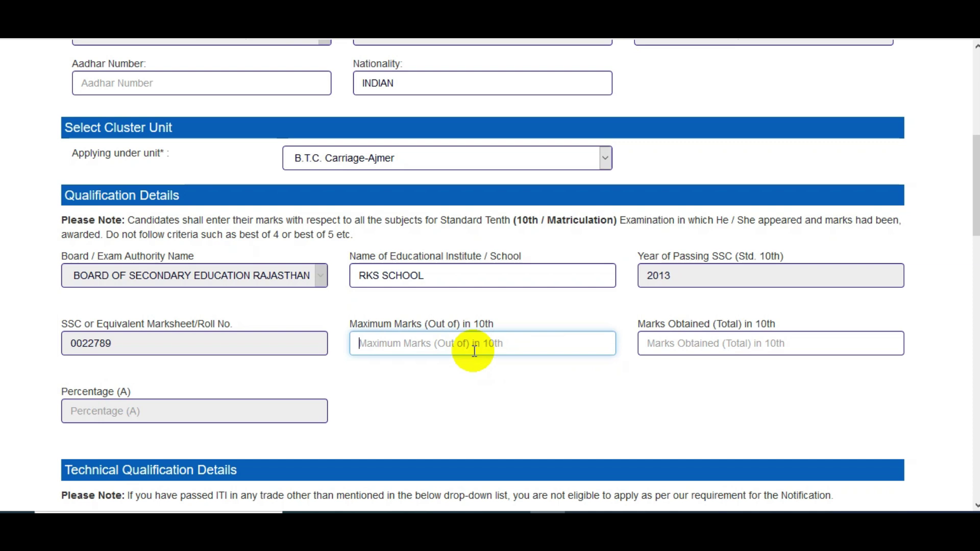
type("500")
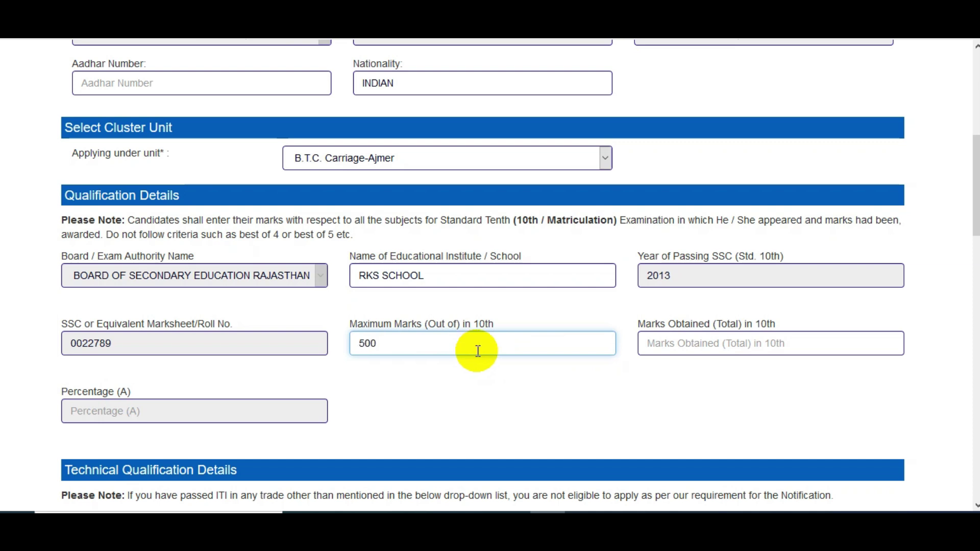
left_click(659, 345)
type("400")
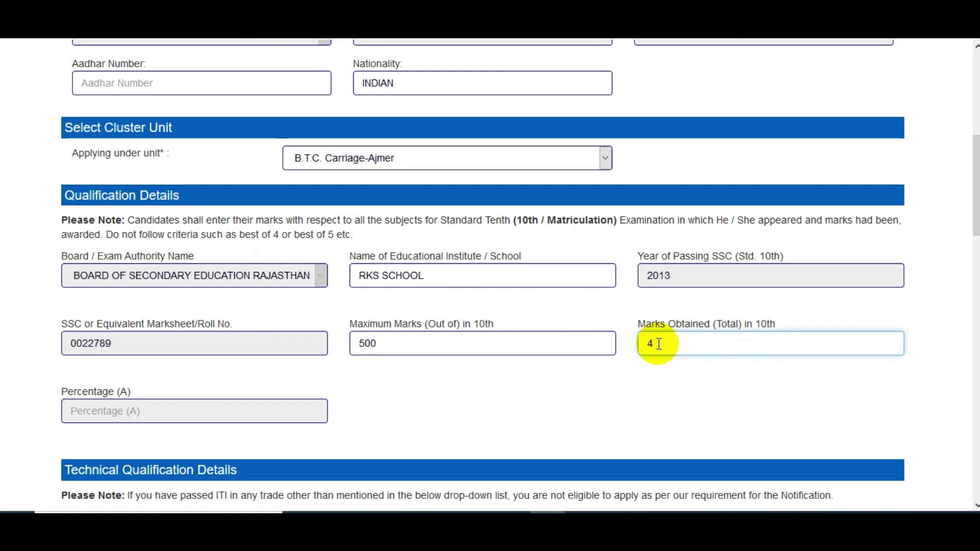
left_click(546, 408)
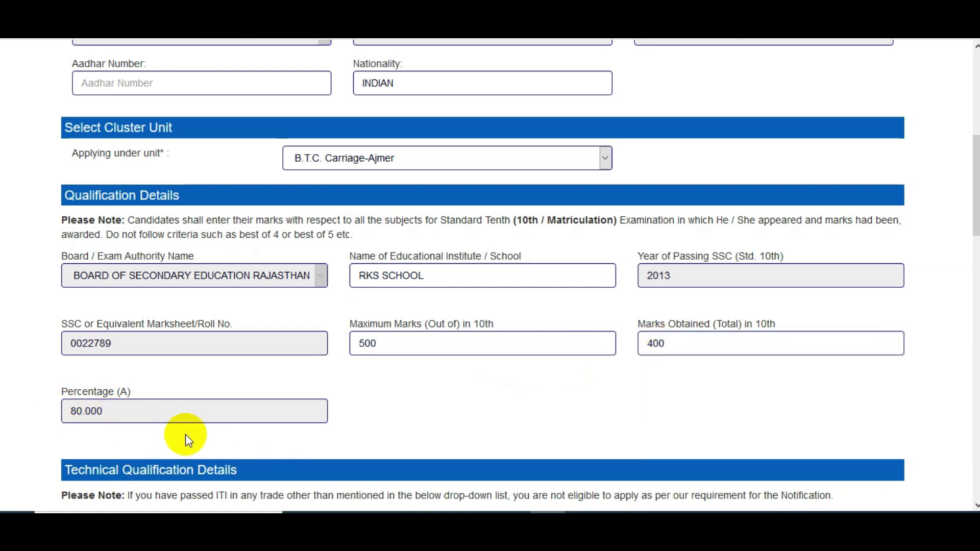
left_click_drag(972, 153, 972, 240)
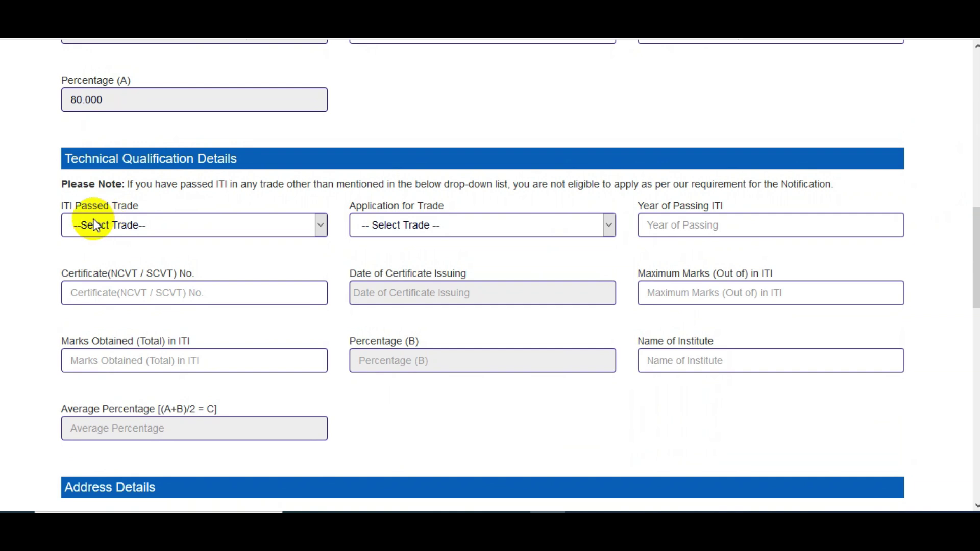
Step: Set Fitter as the ITI passed trade and applied trade, passing year 2017
left_click(167, 235)
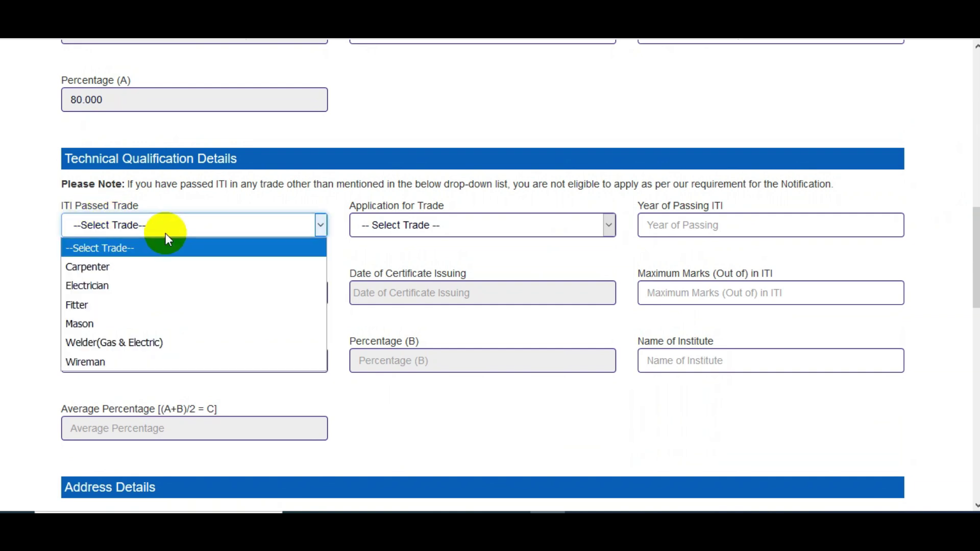
left_click(134, 305)
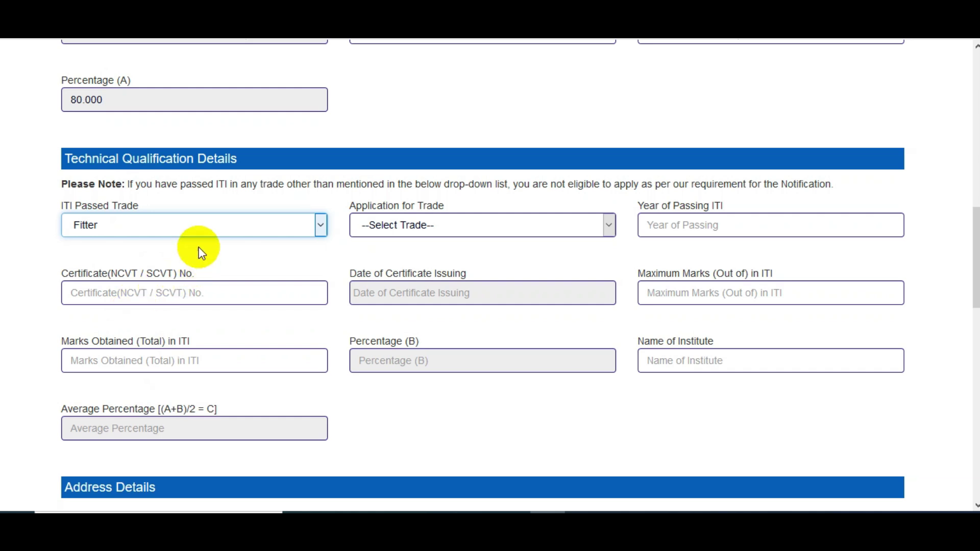
left_click(405, 237)
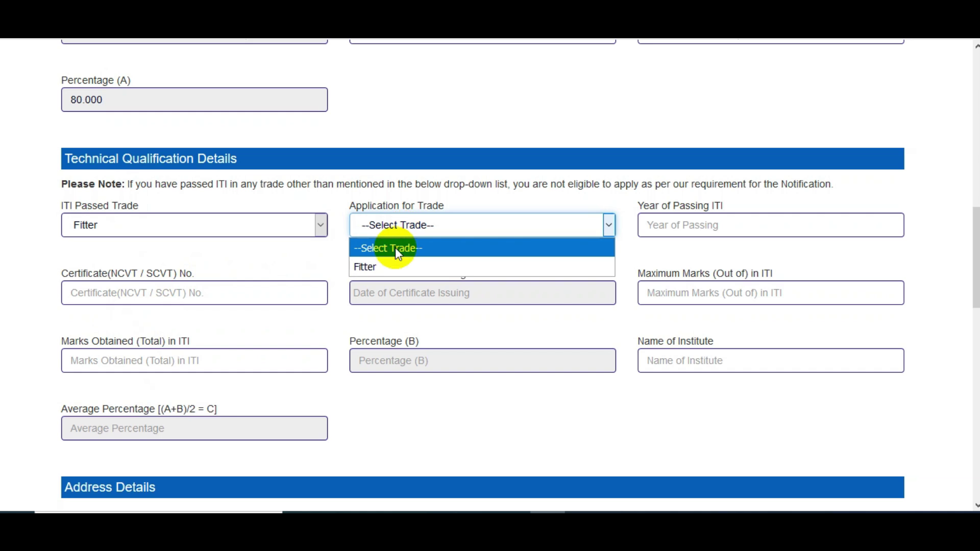
left_click(389, 265)
left_click(723, 228)
type("2")
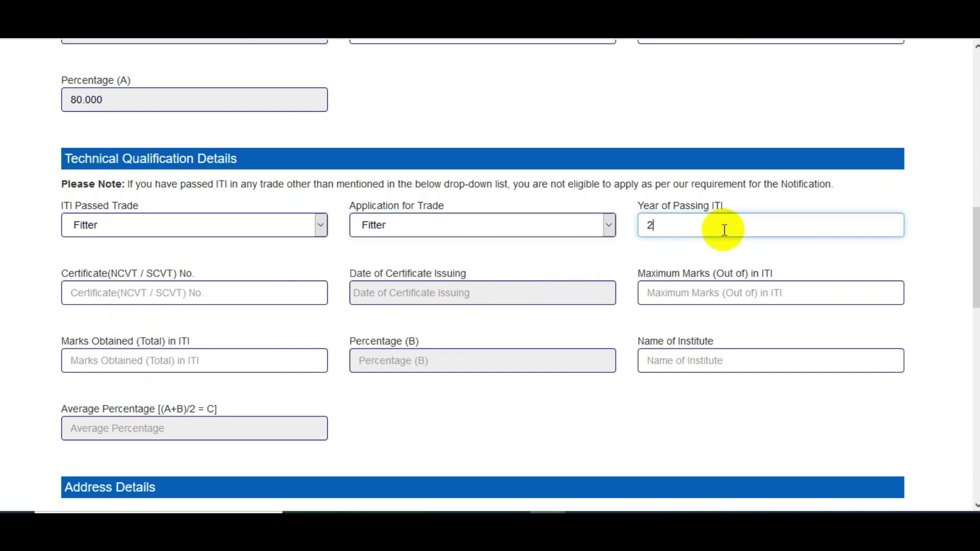
type("017")
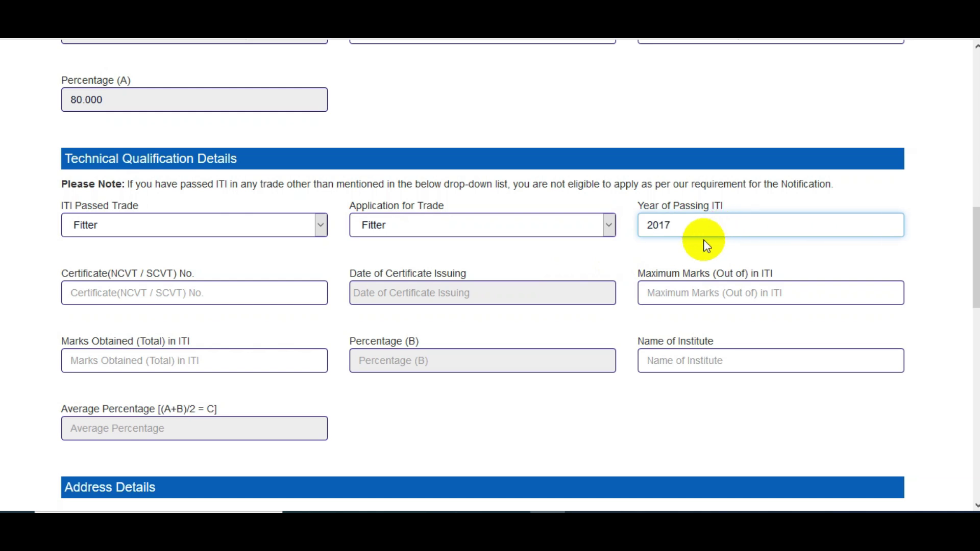
Step: Enter the ITI certificate number and set its issue date to 14/07/2017
left_click(182, 290)
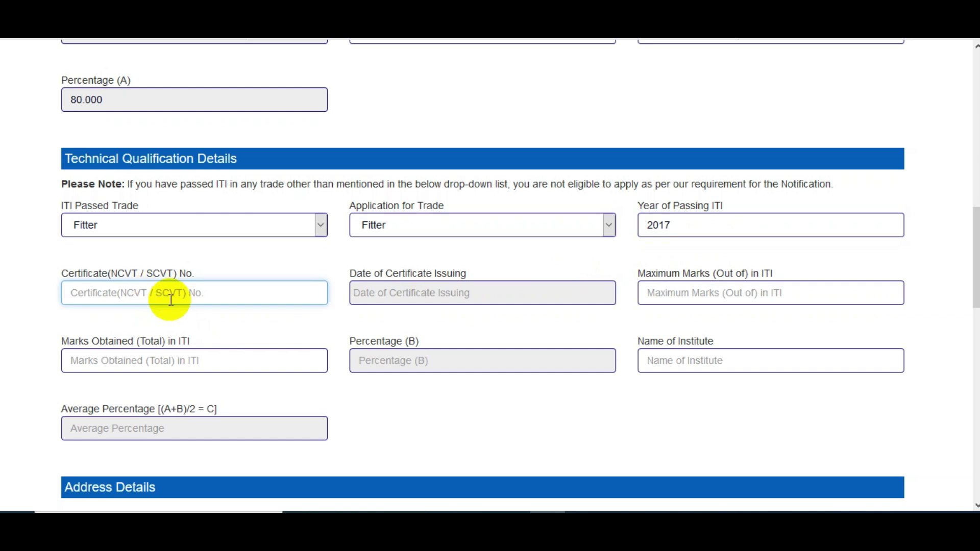
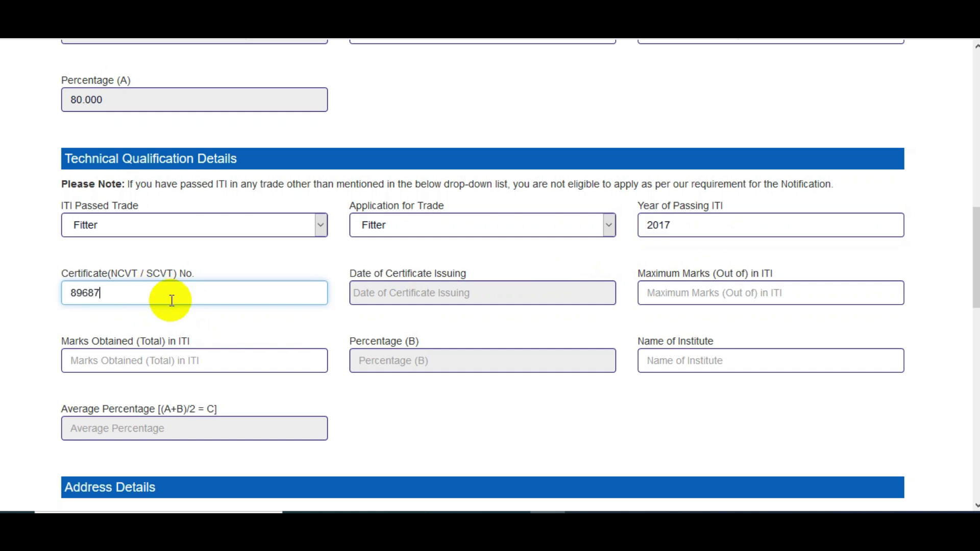
left_click(403, 296)
left_click(429, 322)
left_click(427, 324)
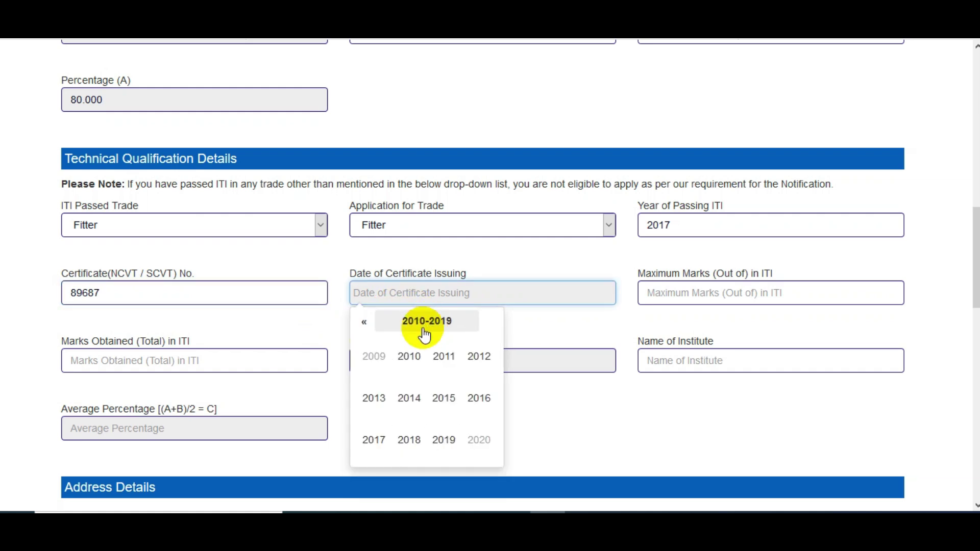
left_click(380, 442)
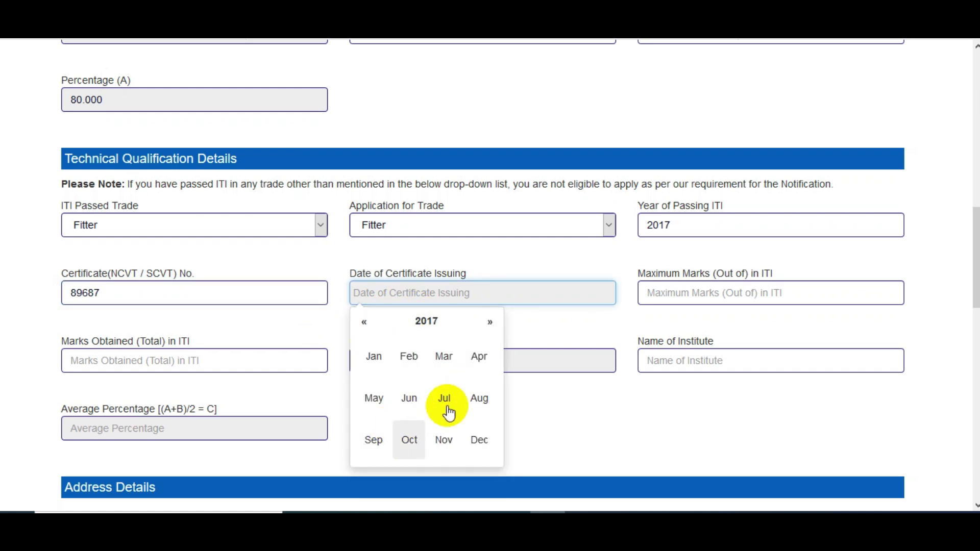
left_click(455, 411)
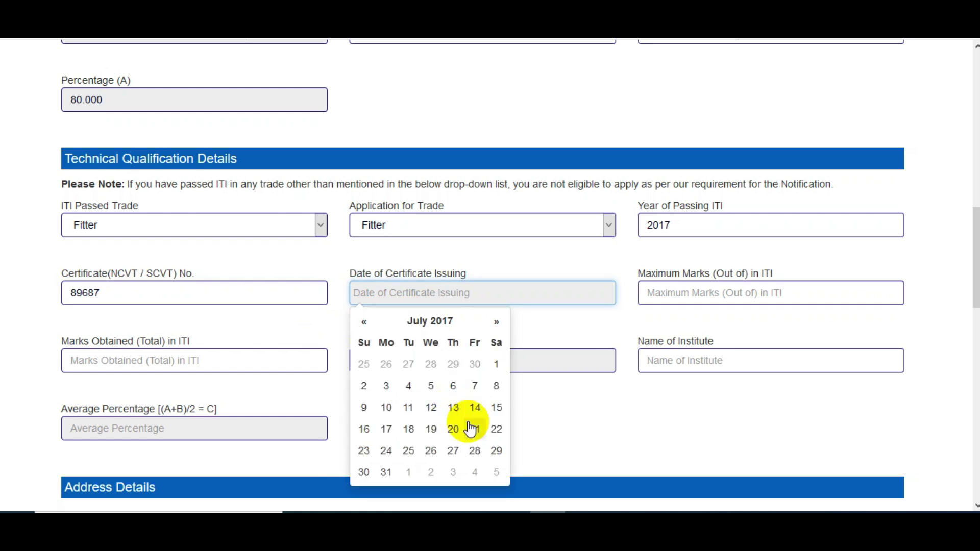
left_click(473, 407)
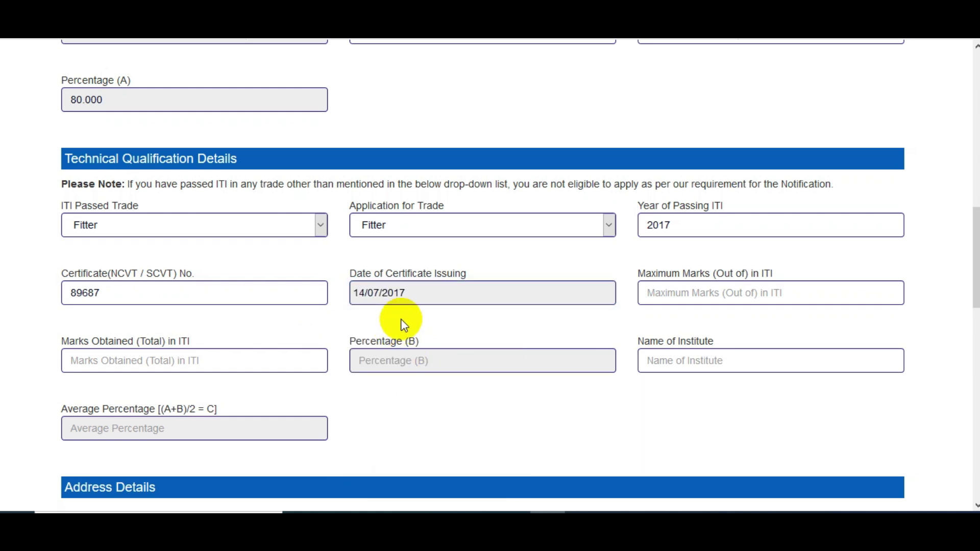
left_click(716, 296)
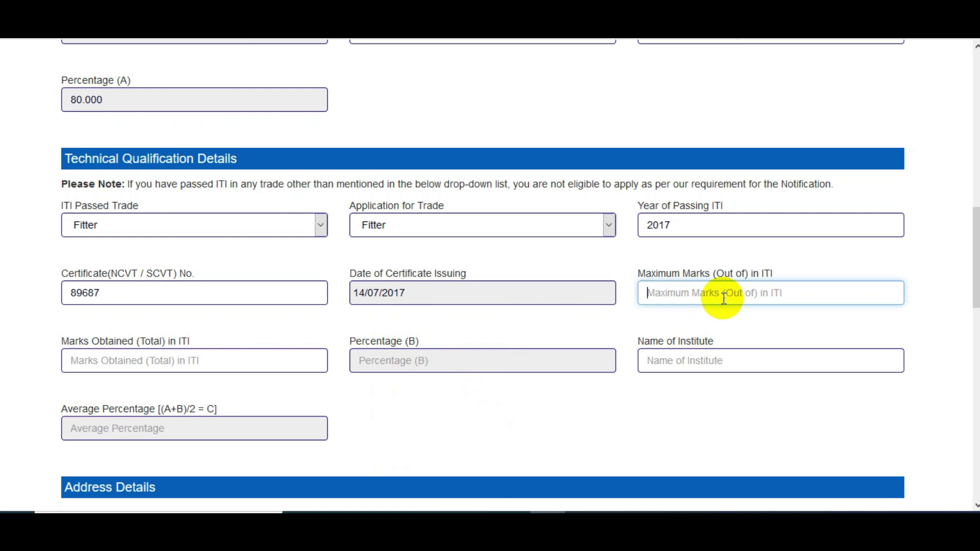
Step: Enter ITI marks 746 of 1000 and institute IET, giving 74.600% and 77.30 average
type("1000")
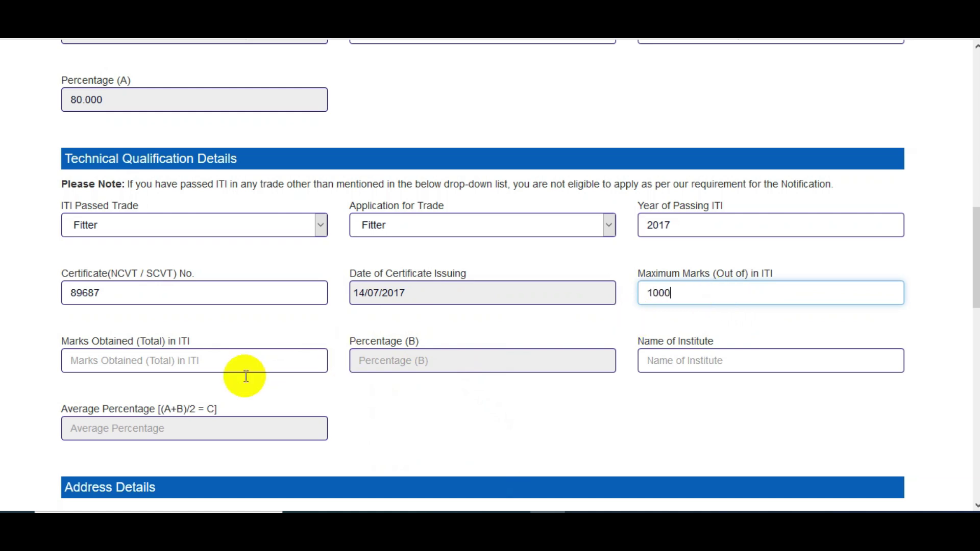
left_click(184, 360)
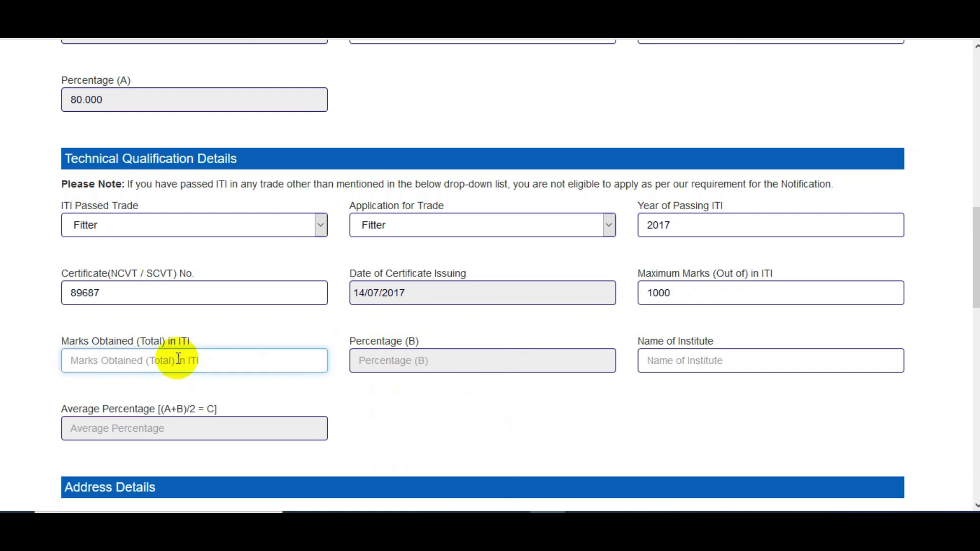
type("746")
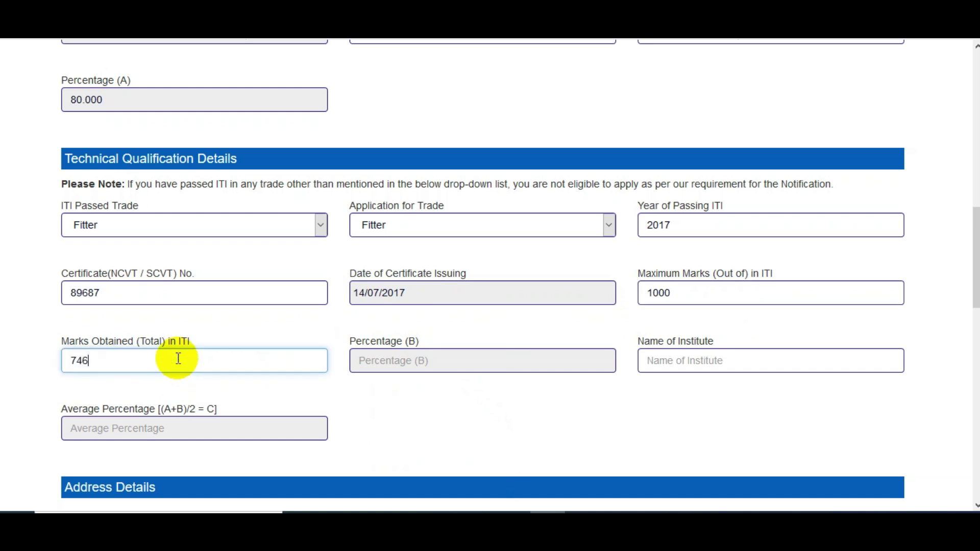
left_click(453, 436)
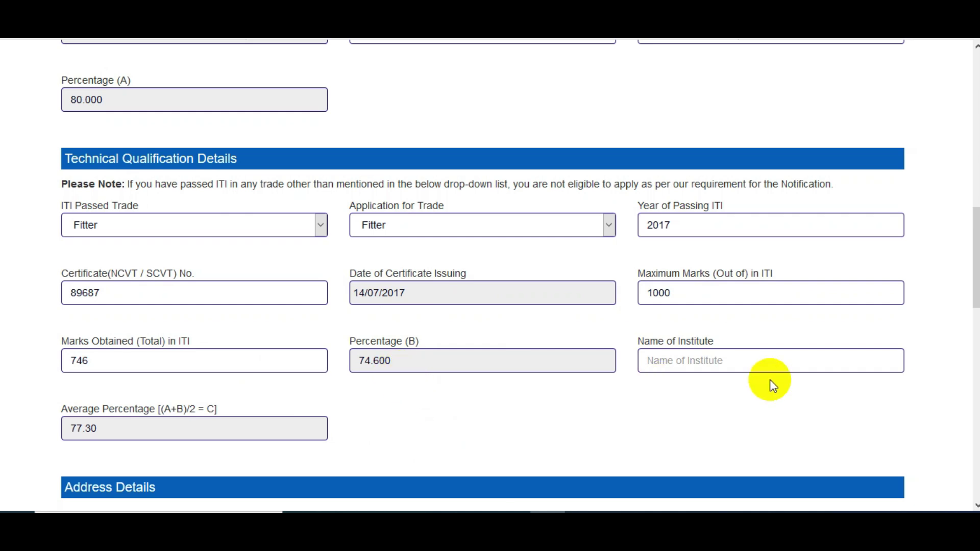
left_click(706, 367)
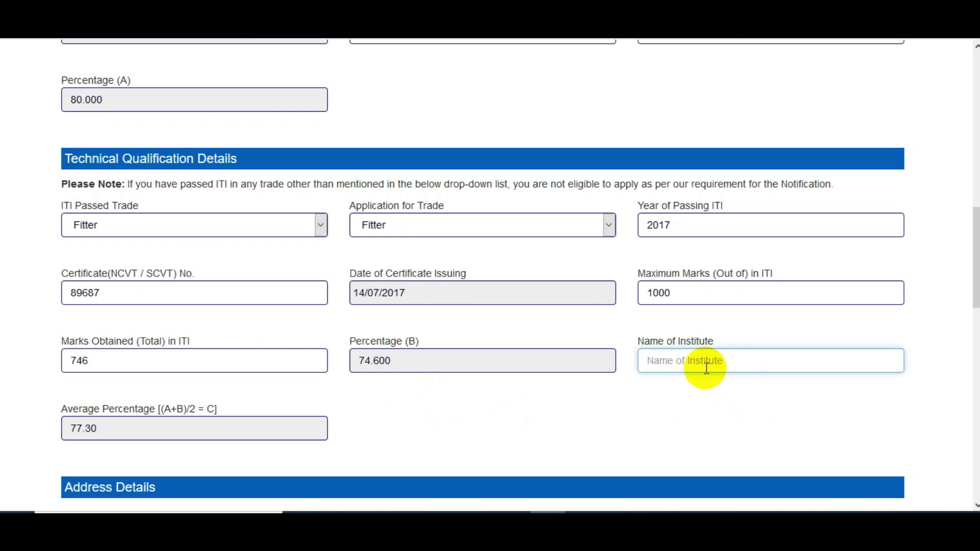
type("IET")
left_click(146, 457)
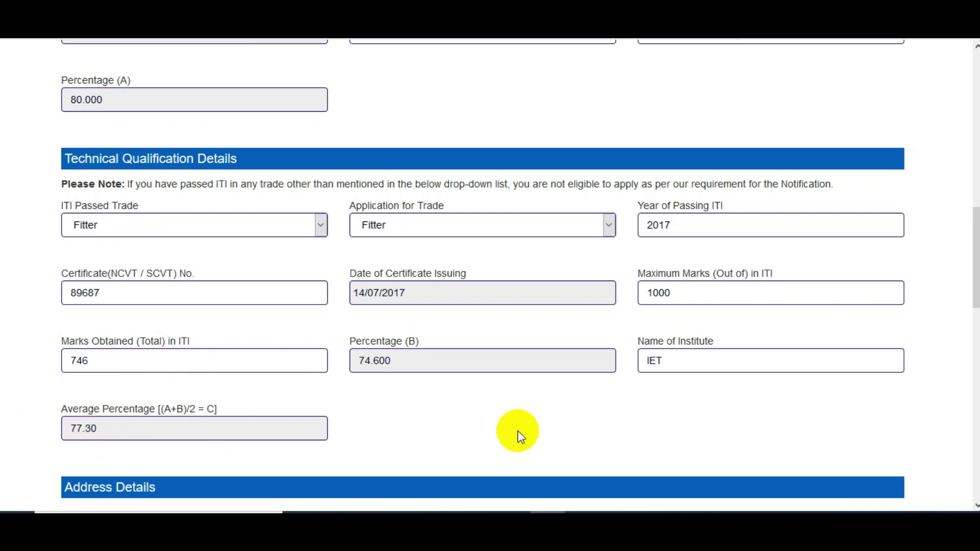
Step: In Address Details, enter the correspondence house number and village/town
scroll(517, 431, "down", 6)
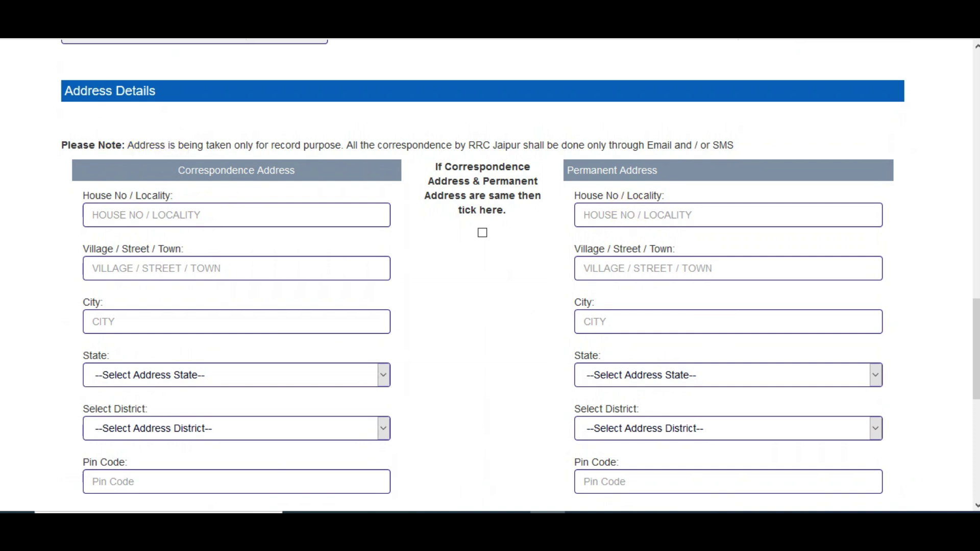
scroll(975, 352, "down", 1)
scroll(975, 357, "down", 1)
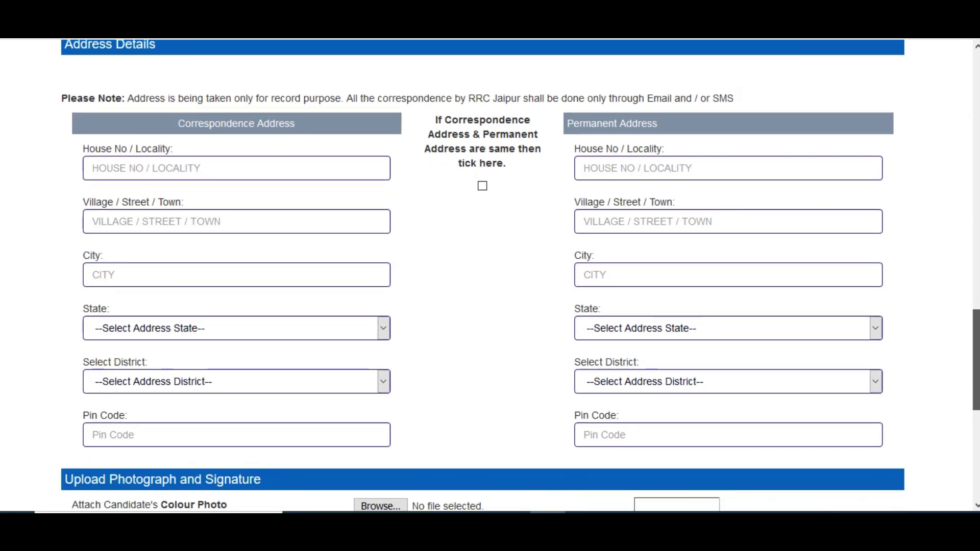
left_click(118, 155)
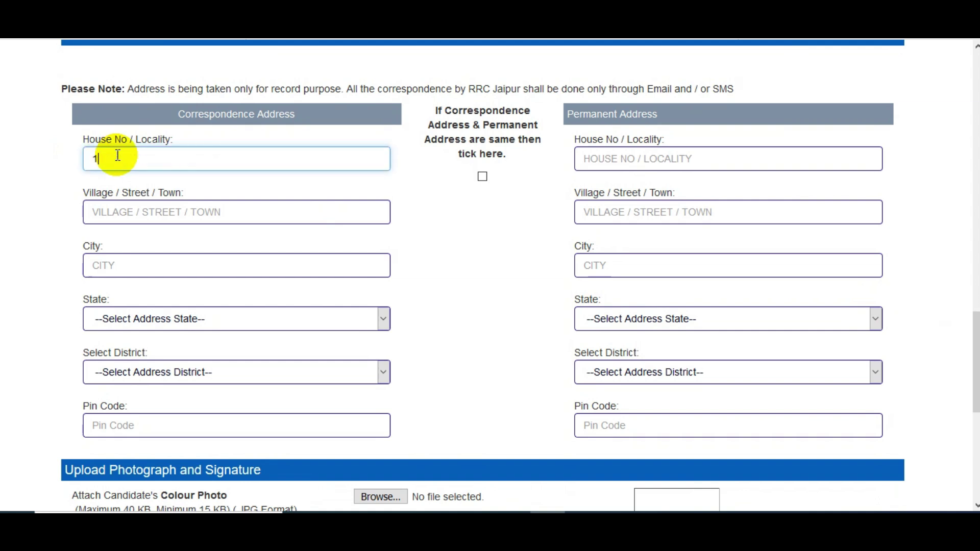
left_click(132, 210)
type("ALWAR")
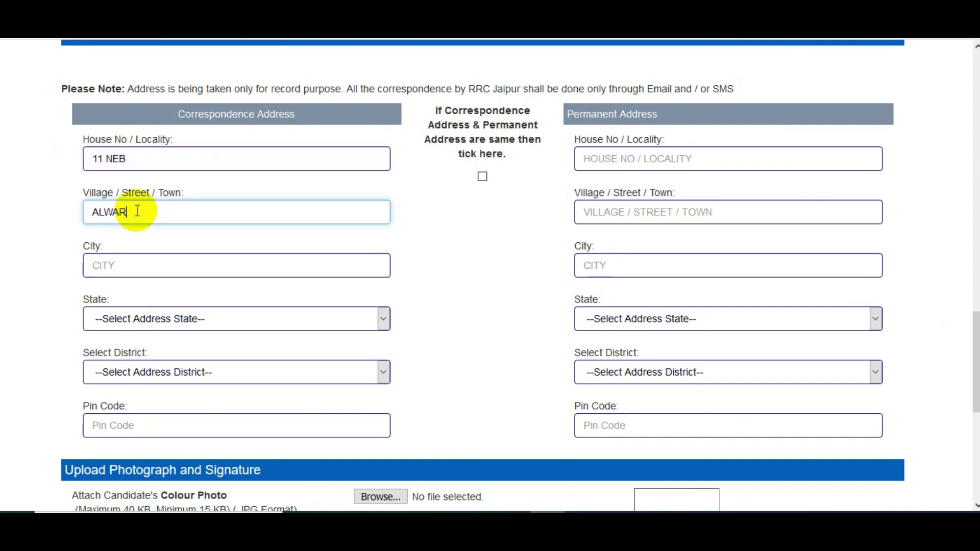
left_click(141, 263)
type("ALWAR")
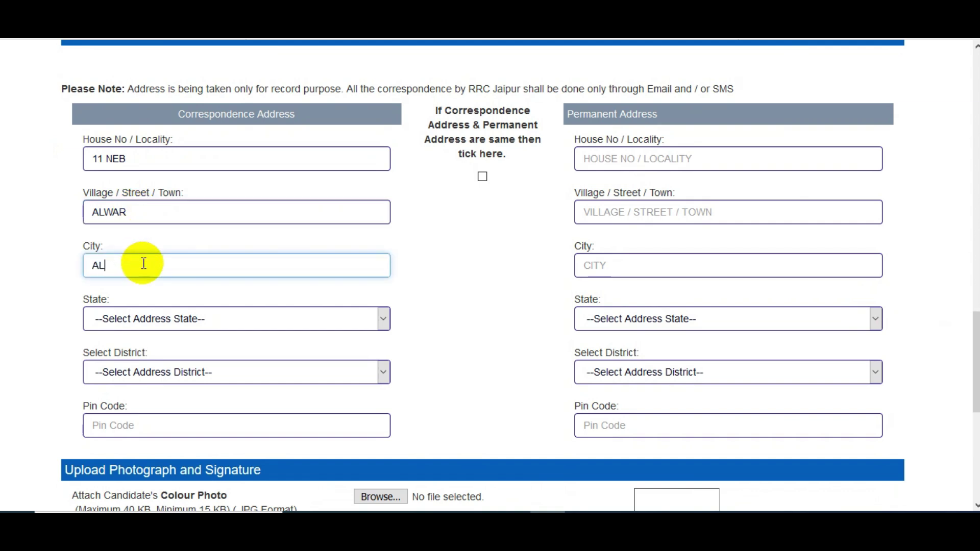
Step: Choose state Rajasthan (RJ) and district Alwar, and enter the pin code
left_click(129, 311)
key("r")
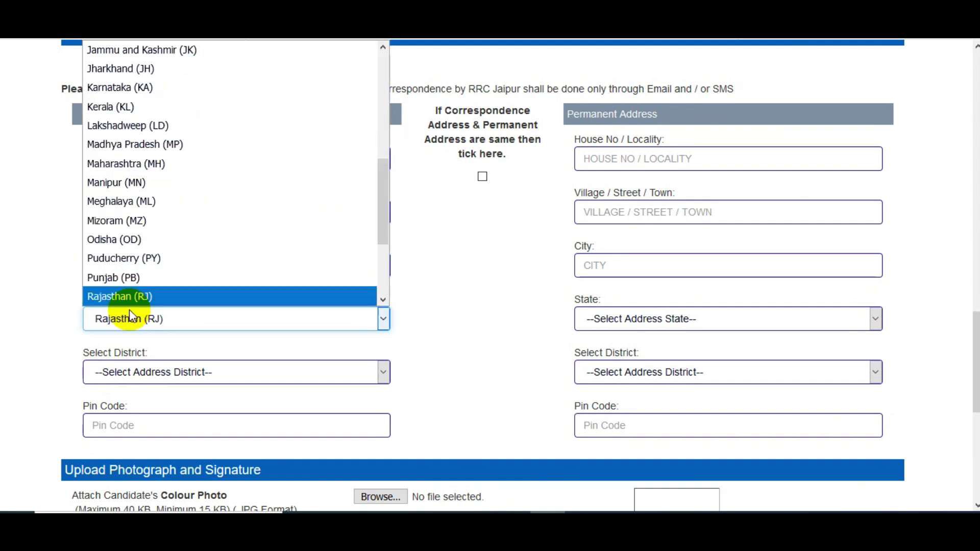
left_click(135, 295)
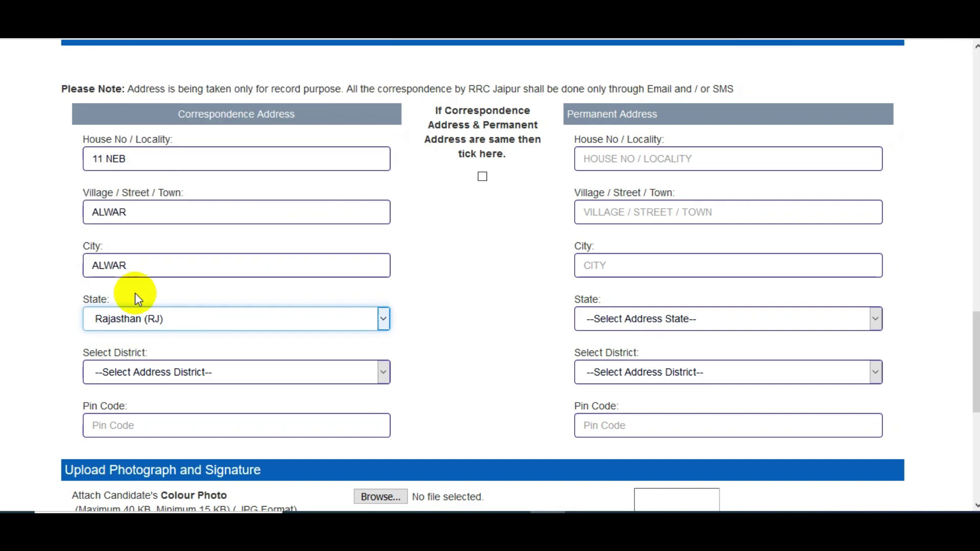
left_click(146, 370)
left_click(134, 88)
left_click(139, 428)
type("301001")
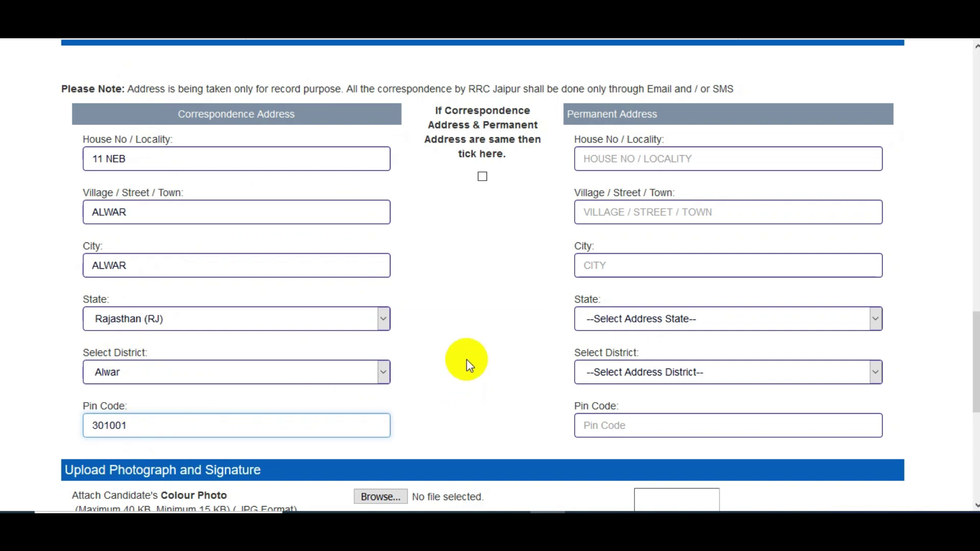
left_click(467, 360)
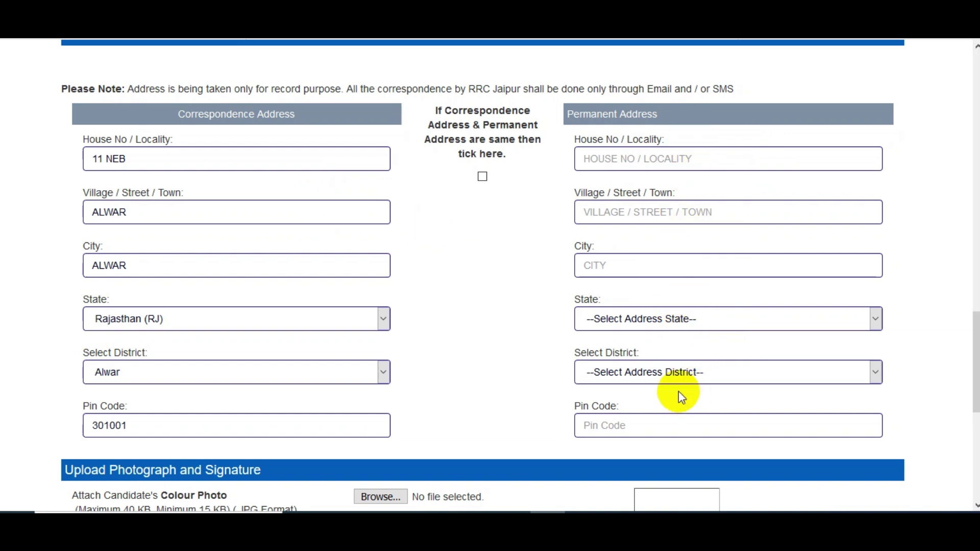
Step: Tick the same-address checkbox so the permanent address copies the correspondence address
left_click(479, 176)
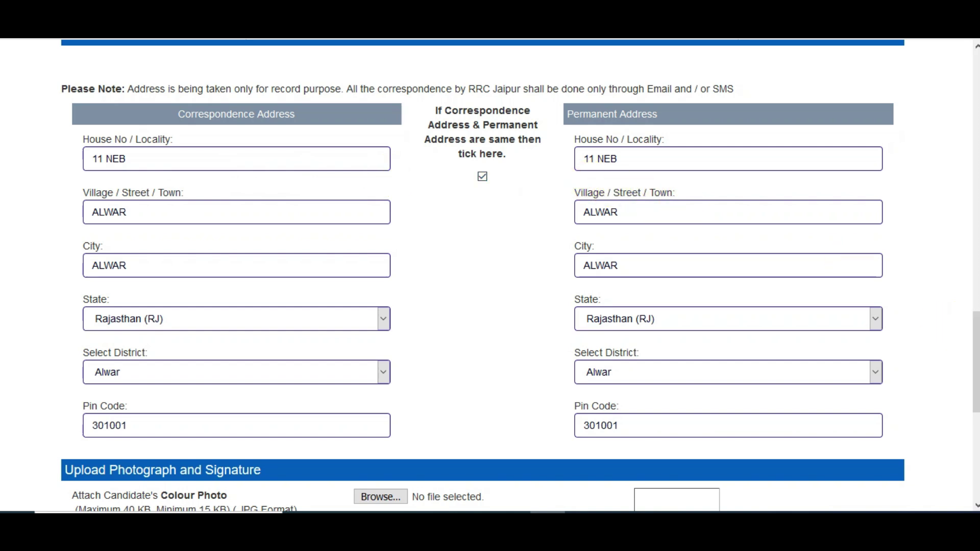
scroll(951, 322, "down", 5)
scroll(519, 274, "down", 1)
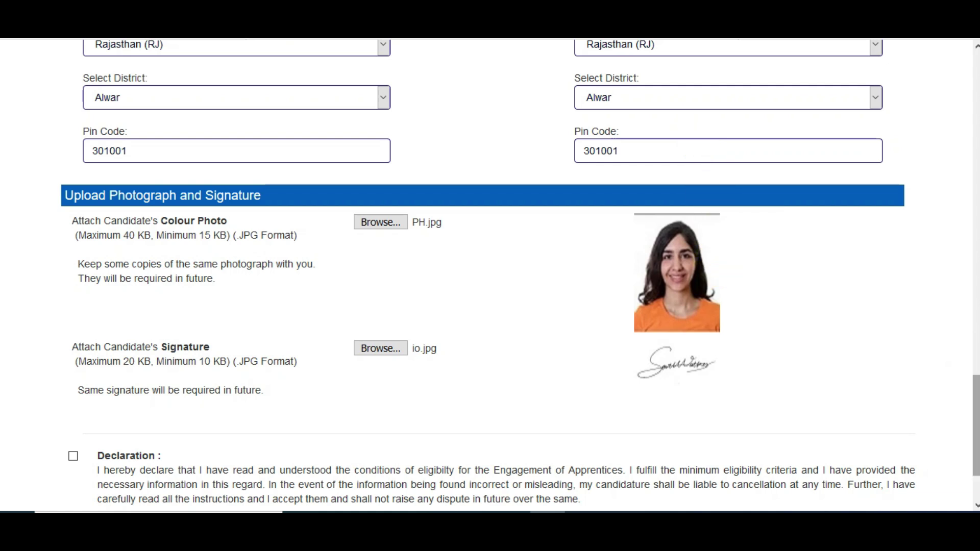
Step: Tick the Declaration checkbox and Save & Continue to reach the preview
scroll(976, 425, "down", 2)
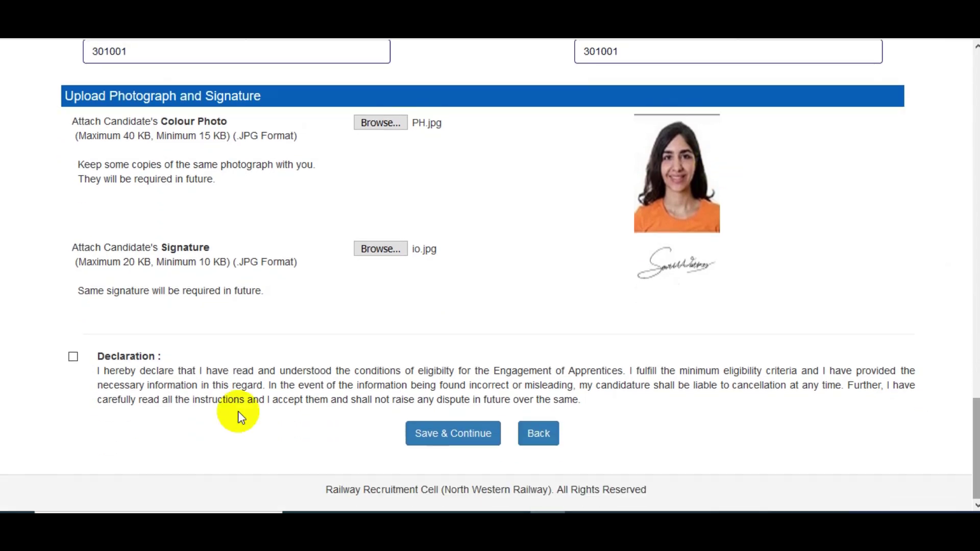
left_click(74, 357)
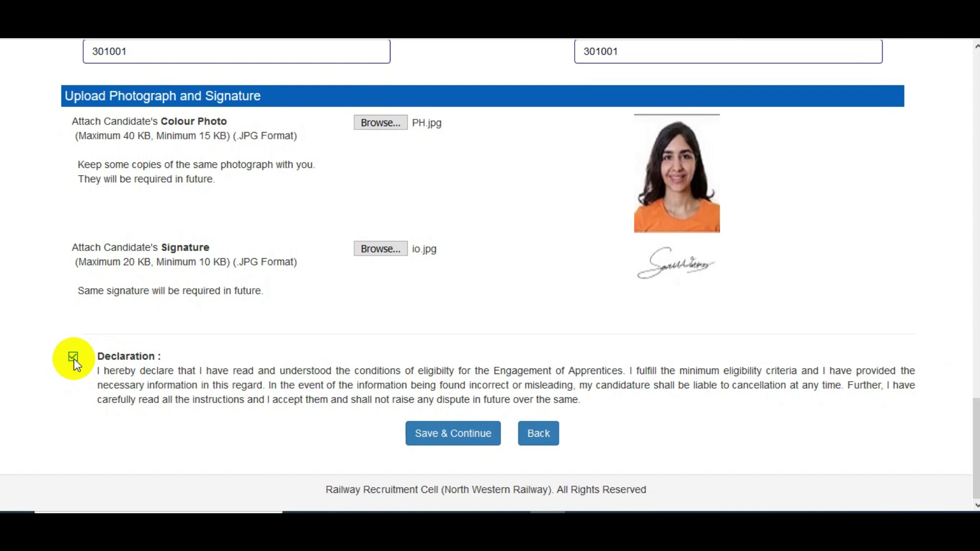
left_click(438, 445)
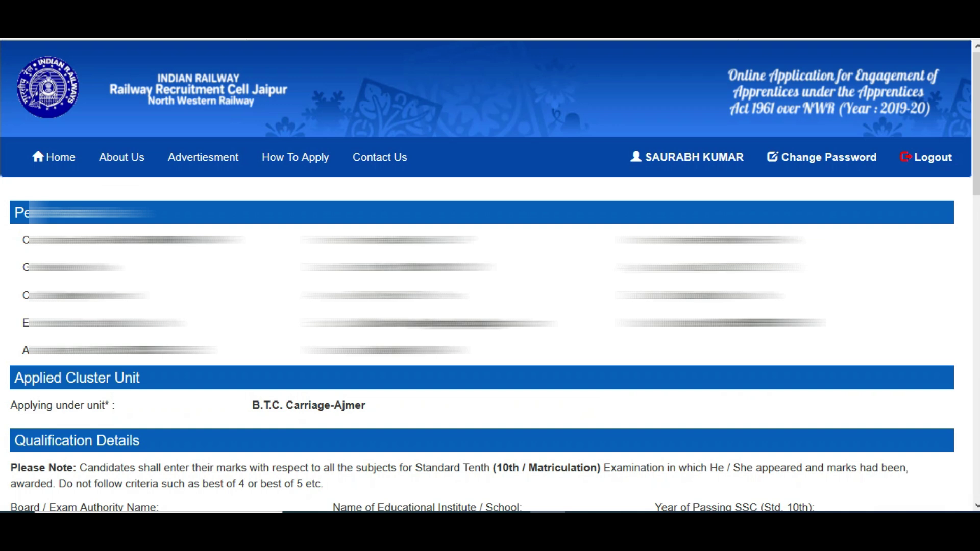
Step: Tick the Declaration checkbox at the bottom of the application preview
key("End")
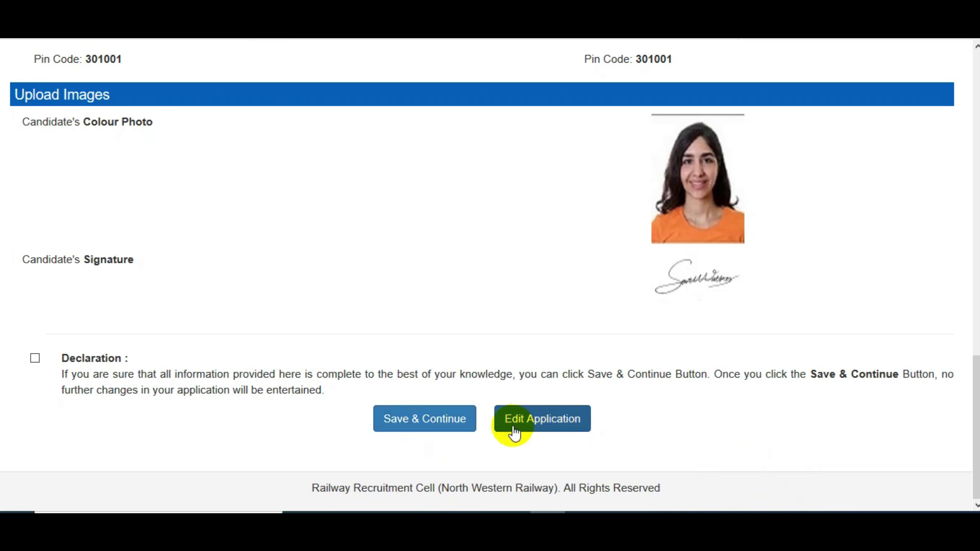
left_click(36, 357)
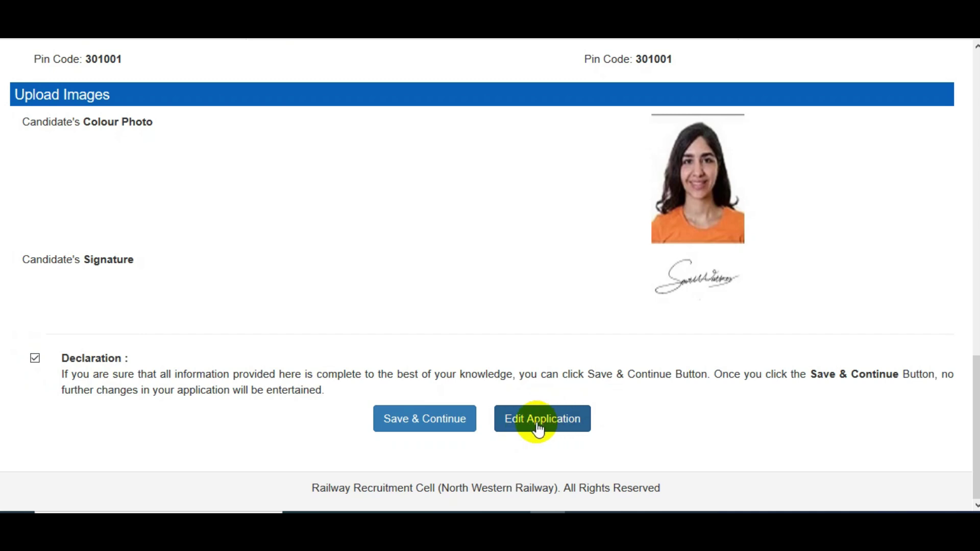